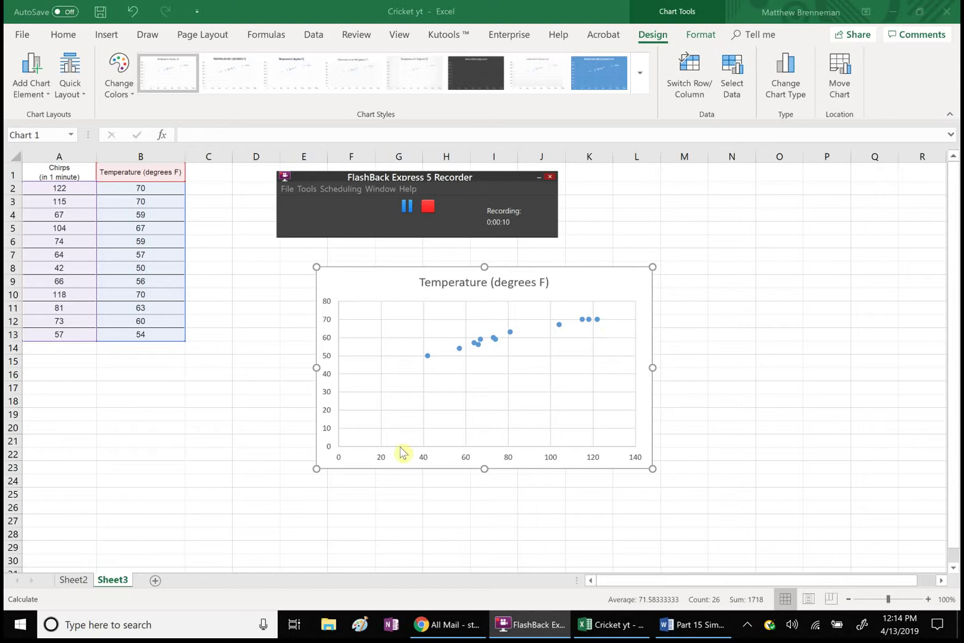
Step: Add a primary horizontal axis title to the scatter chart reading "Cricket Chirp Rate (chirps/min)"
left_click(470, 458)
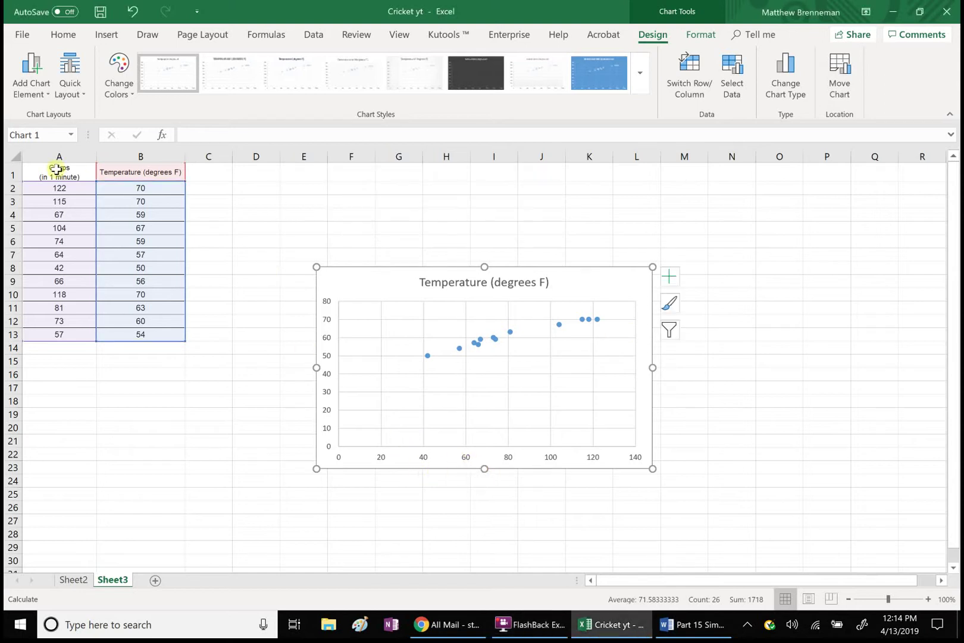
left_click(29, 101)
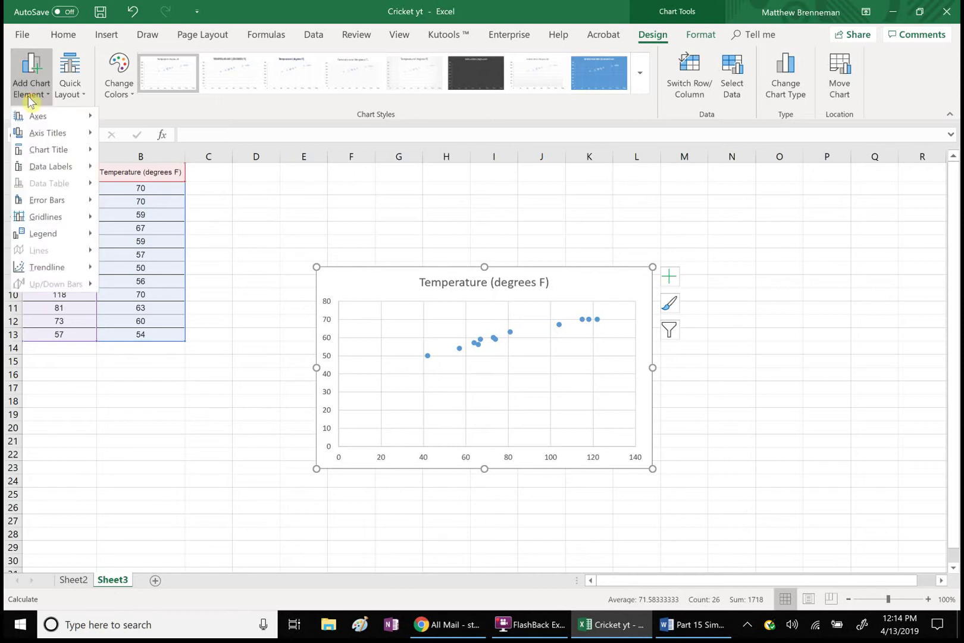
mouse_move(38, 140)
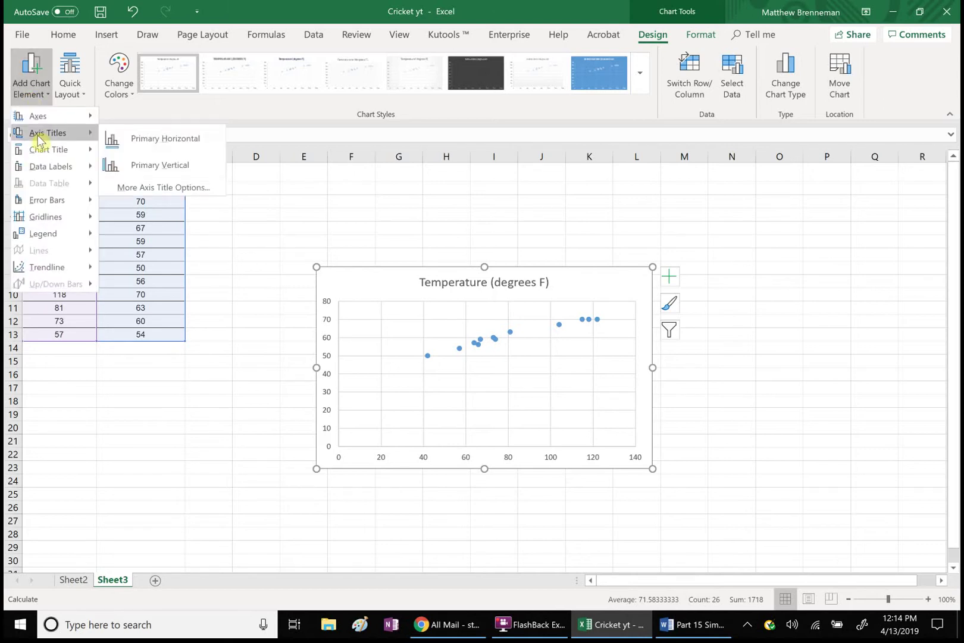
left_click(140, 135)
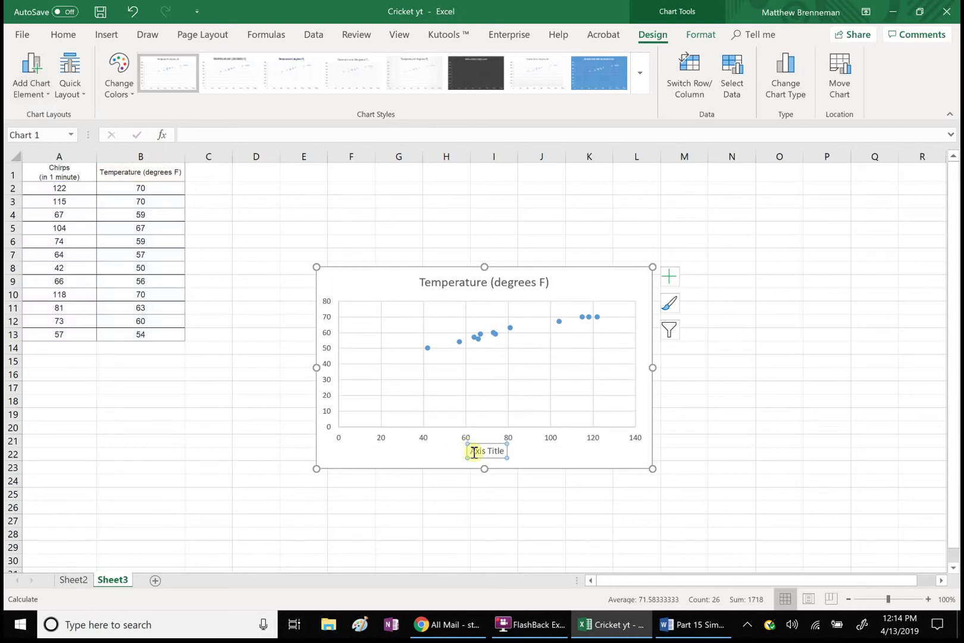
left_click_drag(473, 452, 508, 455)
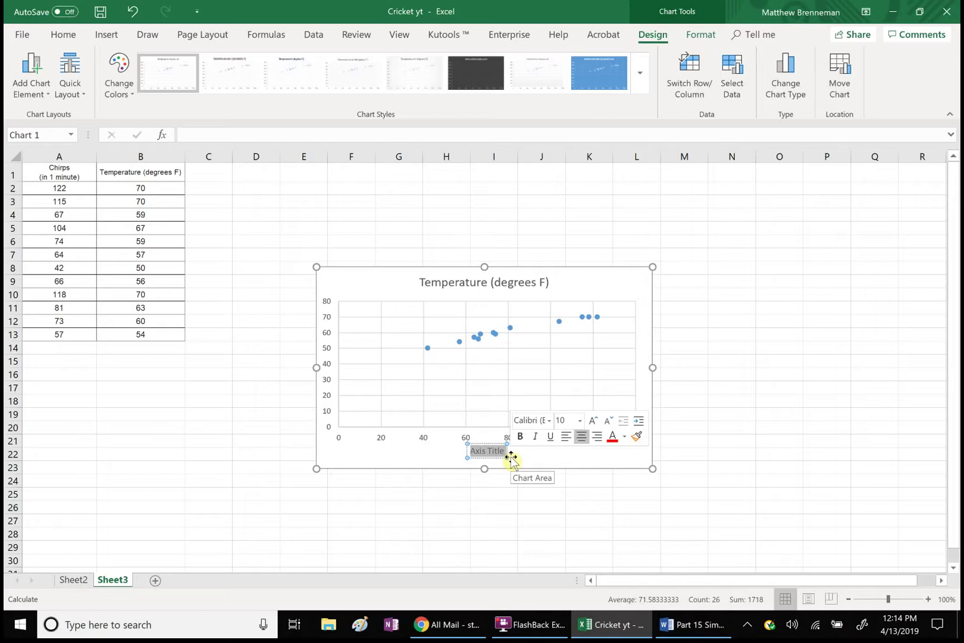
type("Chirp Rate")
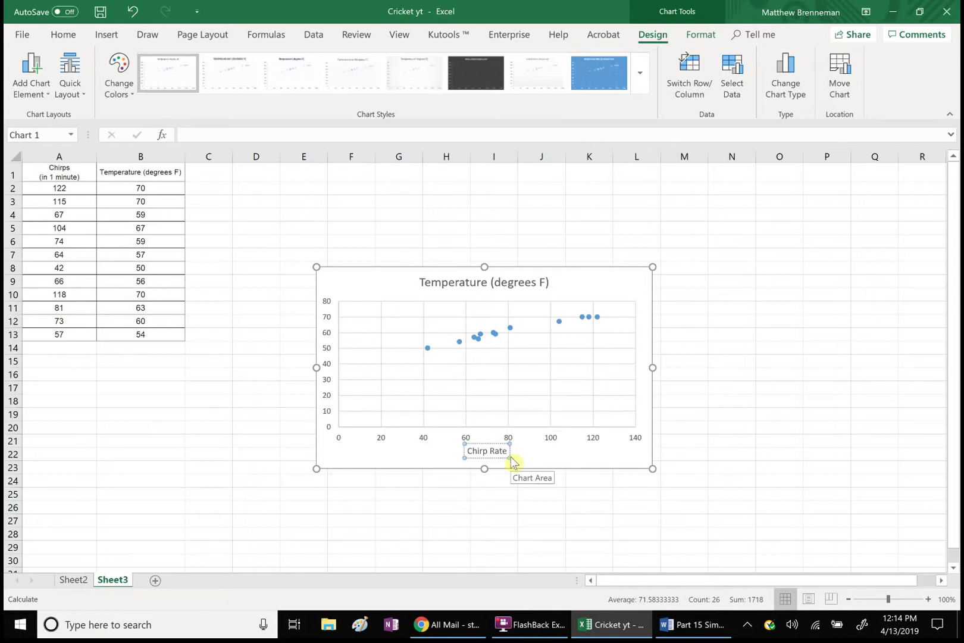
type(" (ch")
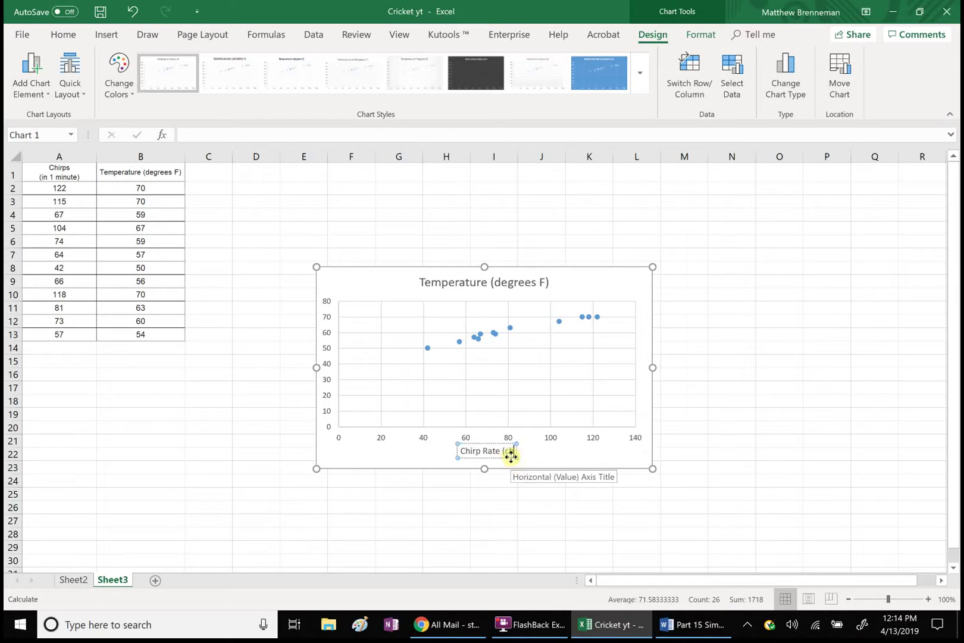
type("irps/m")
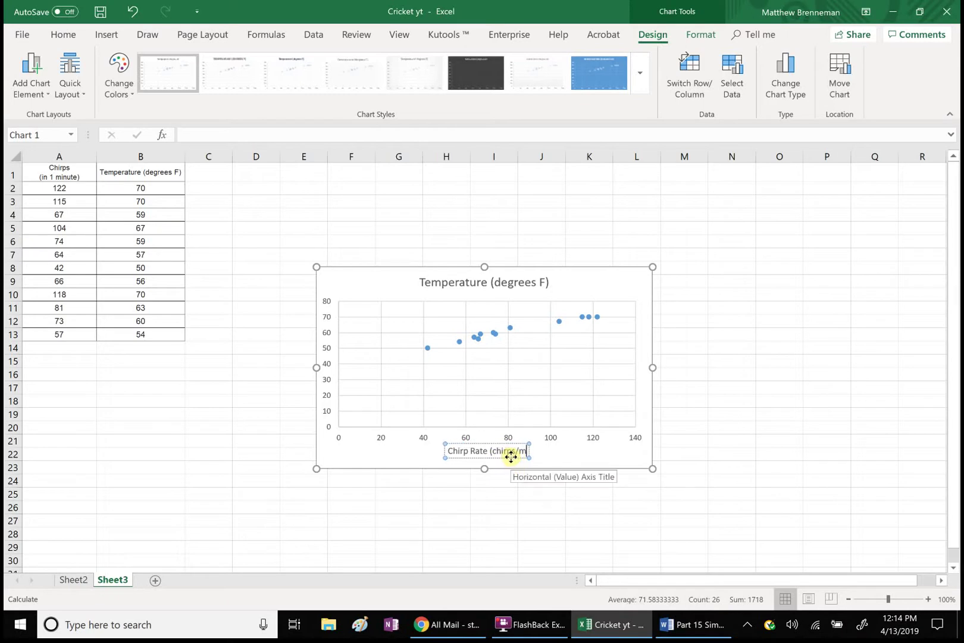
type("in)")
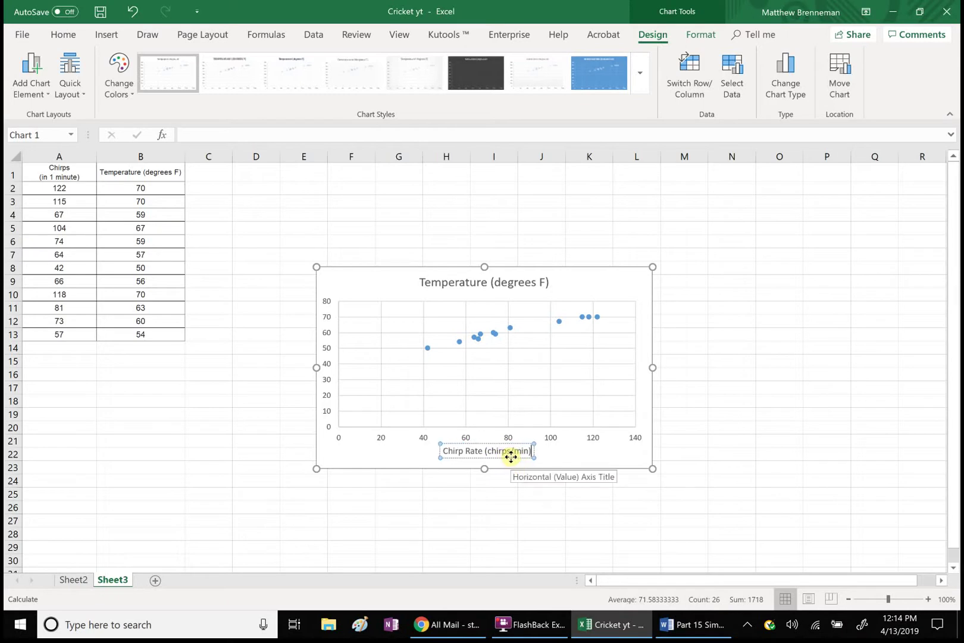
left_click(448, 452)
type("Cricket")
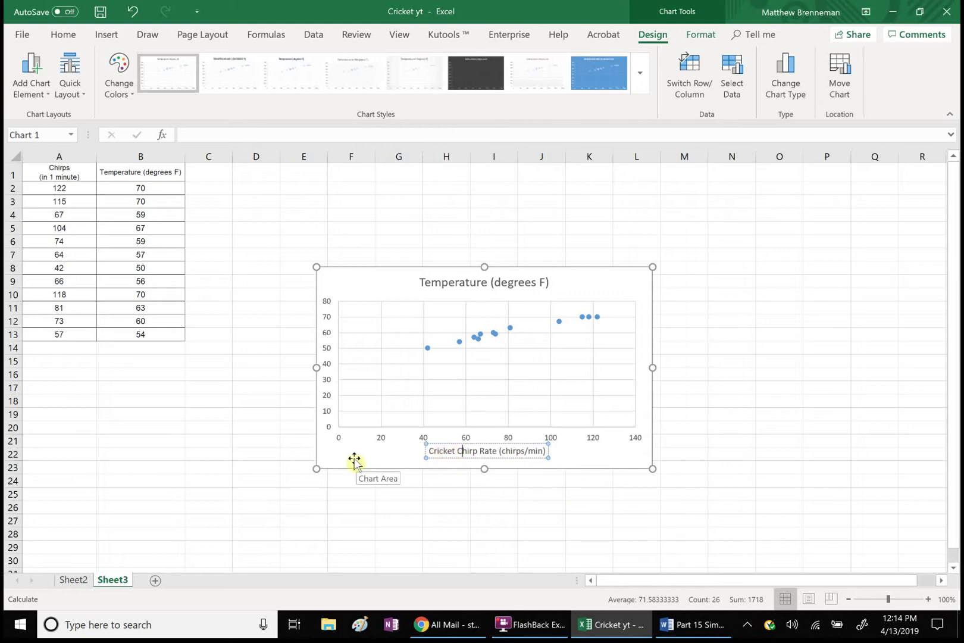
left_click(316, 447)
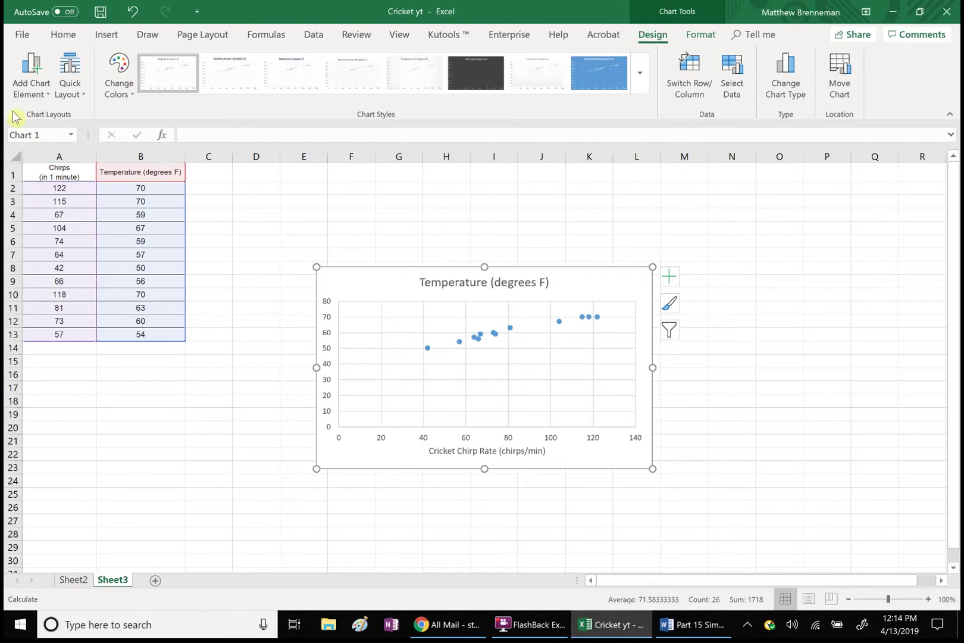
Step: Add a primary vertical axis title to the chart reading "Temperature (degree F)"
left_click(30, 66)
mouse_move(37, 133)
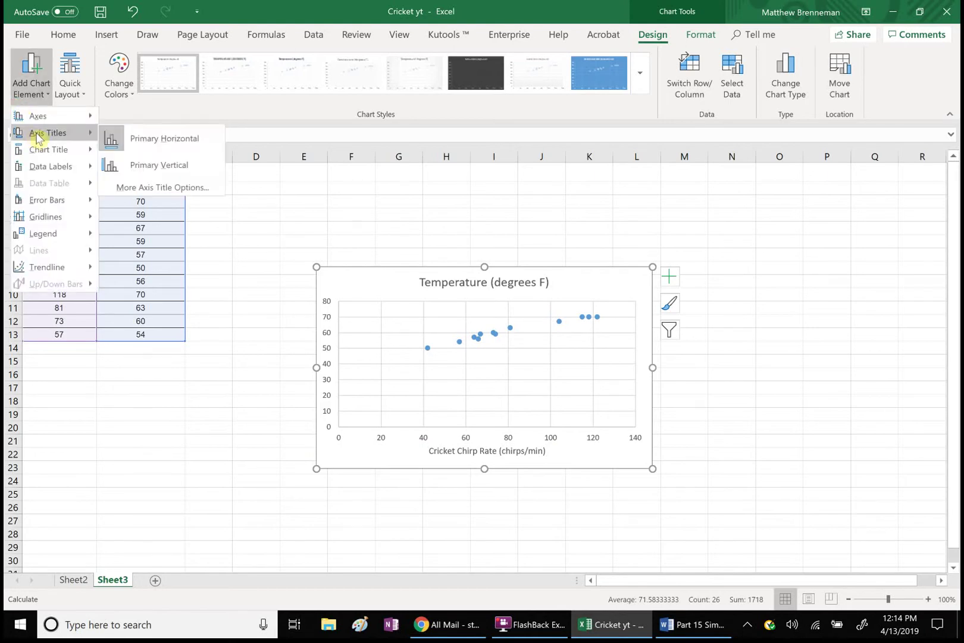
left_click(137, 164)
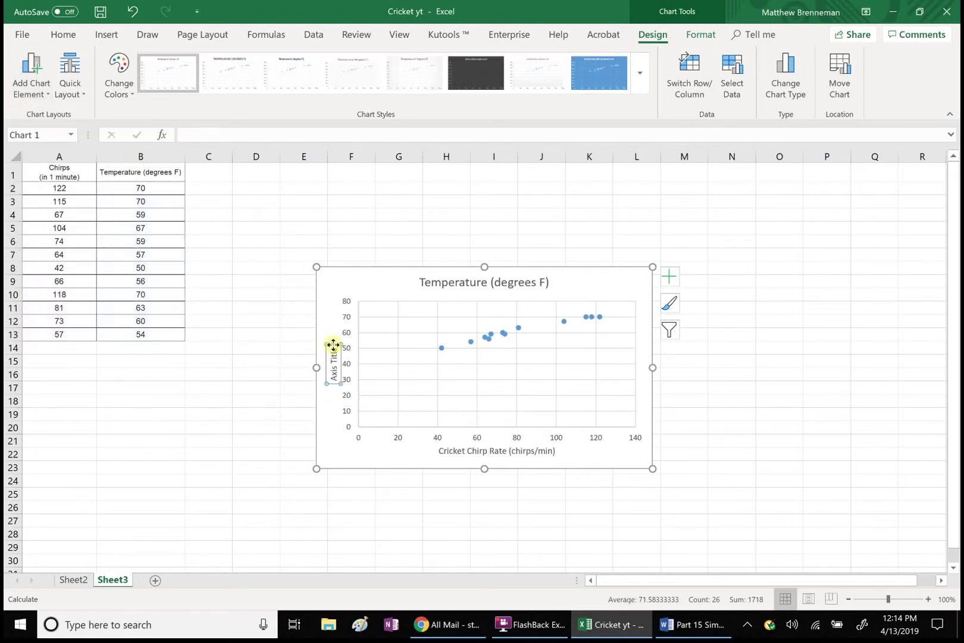
left_click_drag(335, 350, 331, 384)
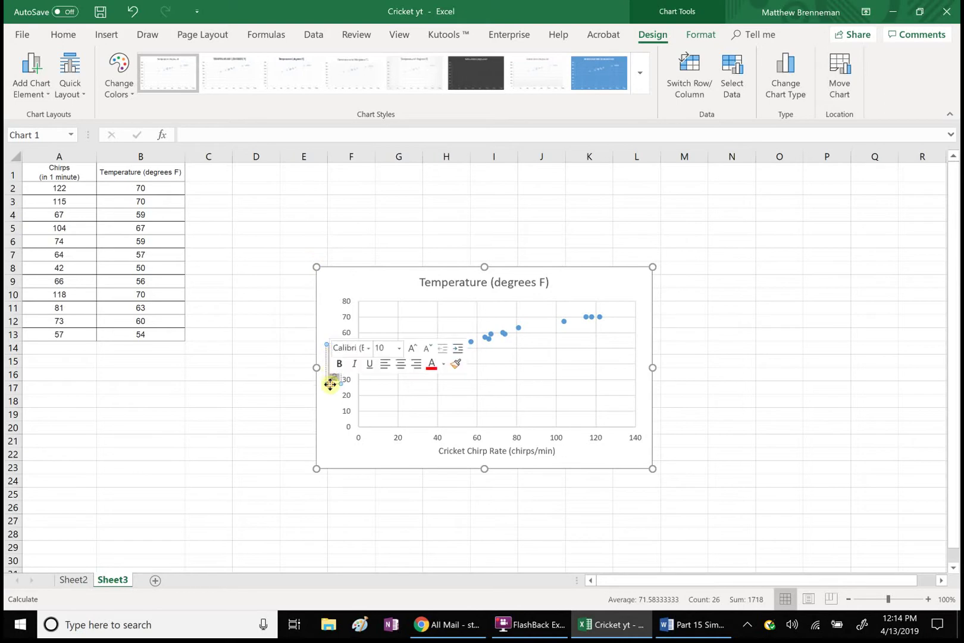
type("Temperat")
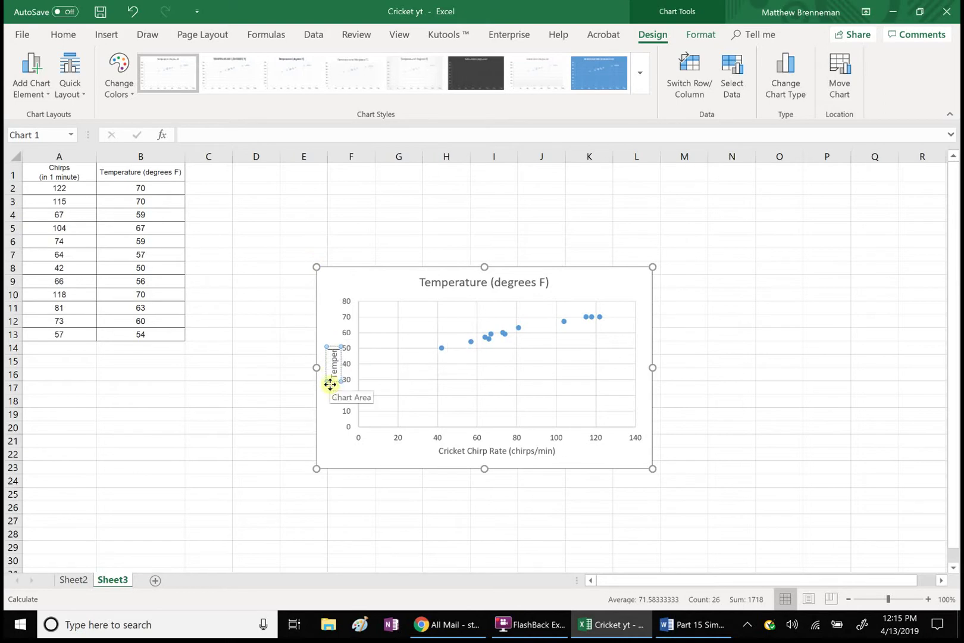
type("ure (")
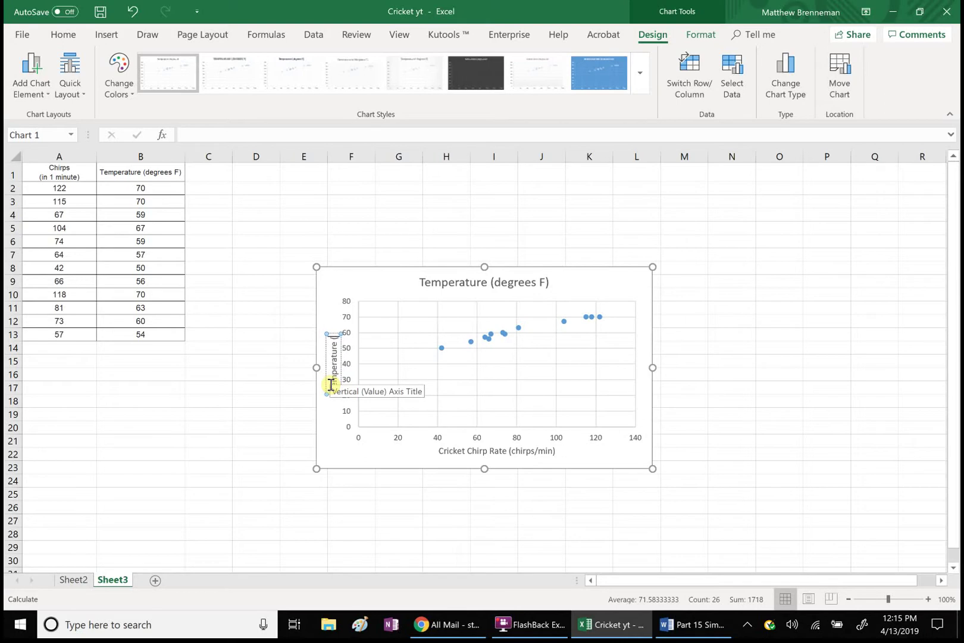
type("degree F)")
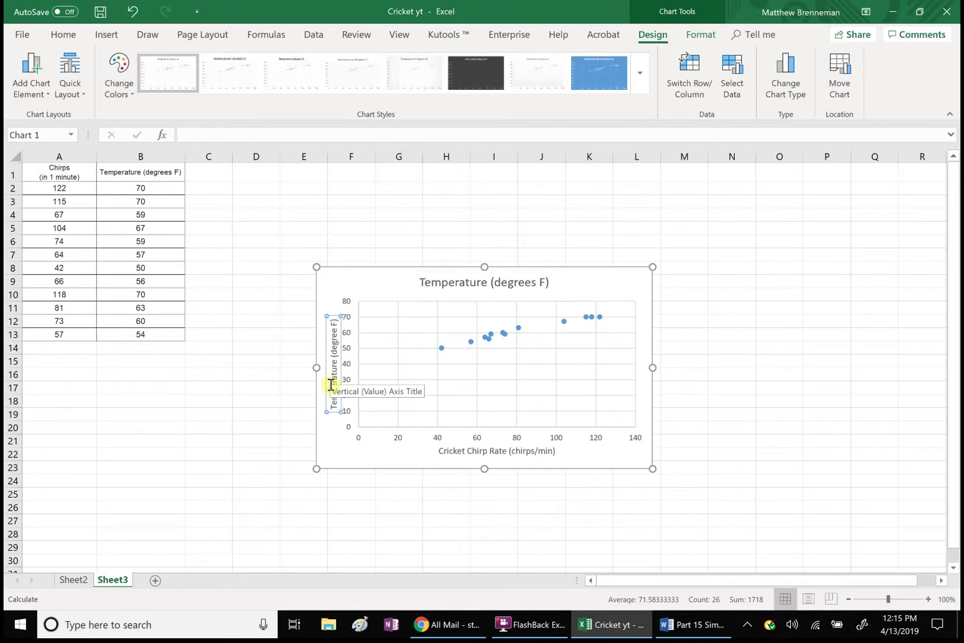
Step: Change the chart title to "Relationship Between Cricket Chirp Frequency and Temperature" and widen the chart rightward into column O
left_click(503, 280)
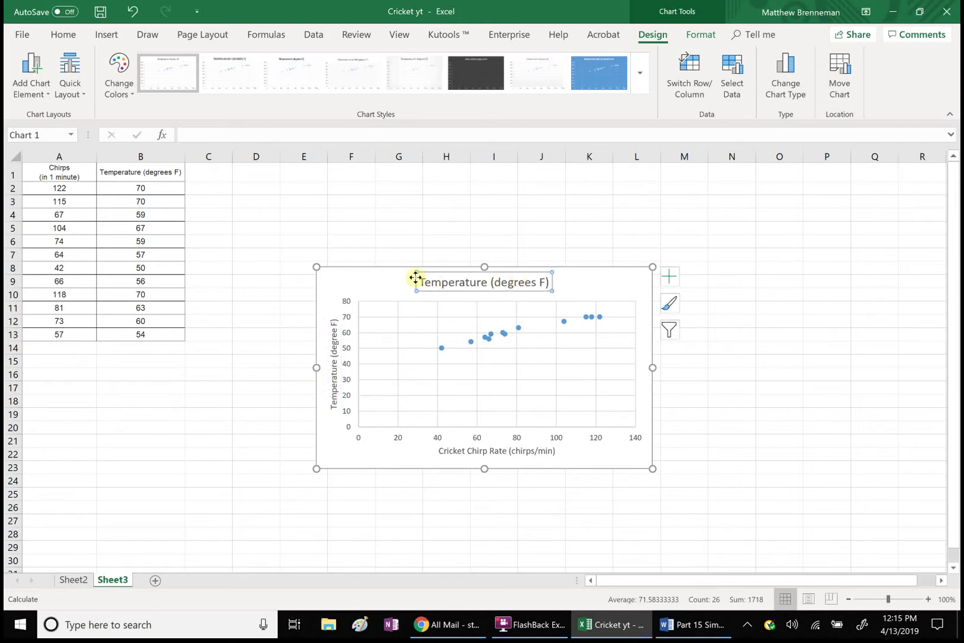
left_click_drag(422, 281, 560, 277)
type("Re")
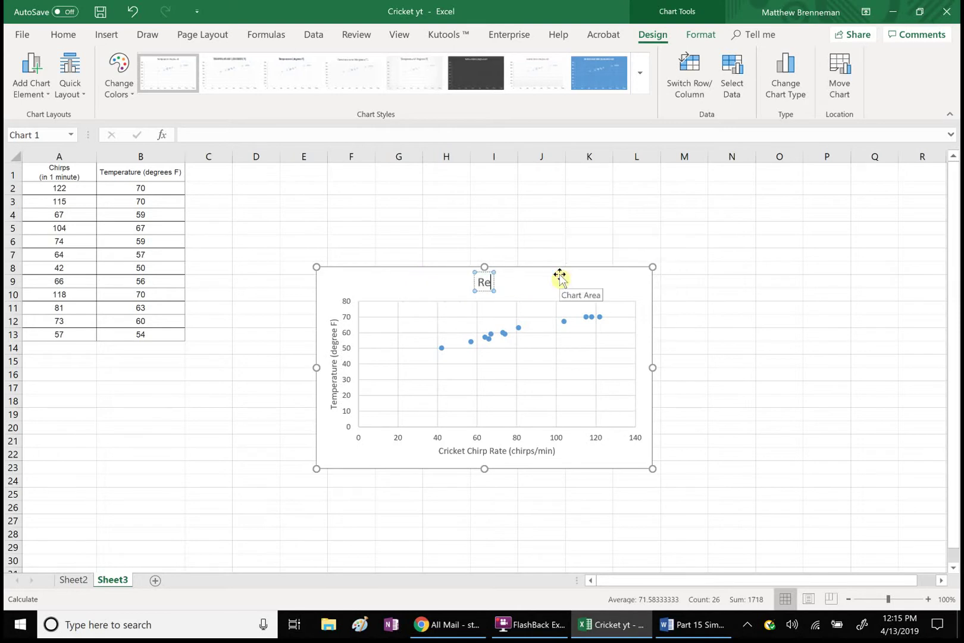
type("lationsh")
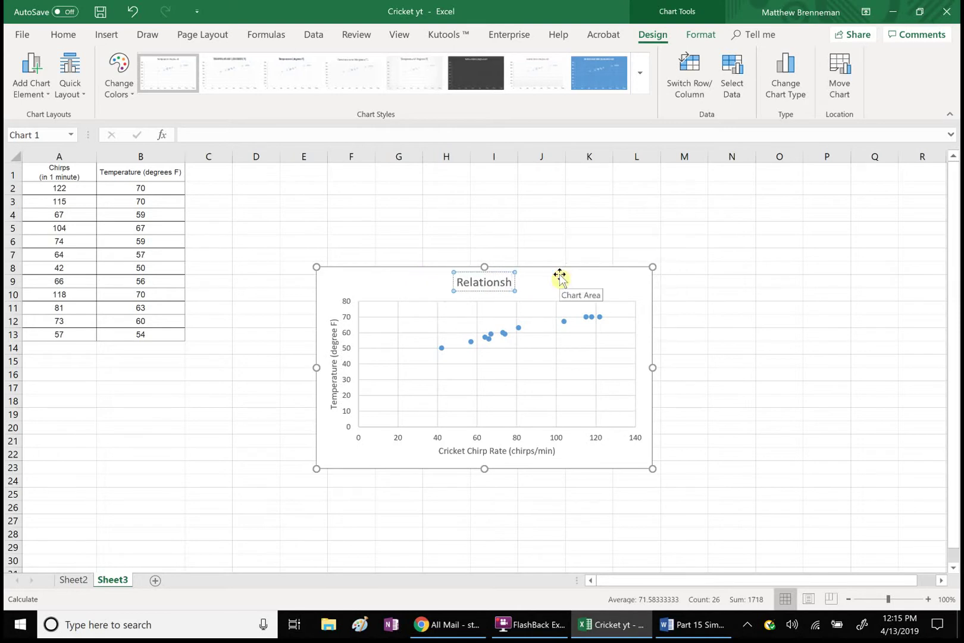
type("ip Btewee")
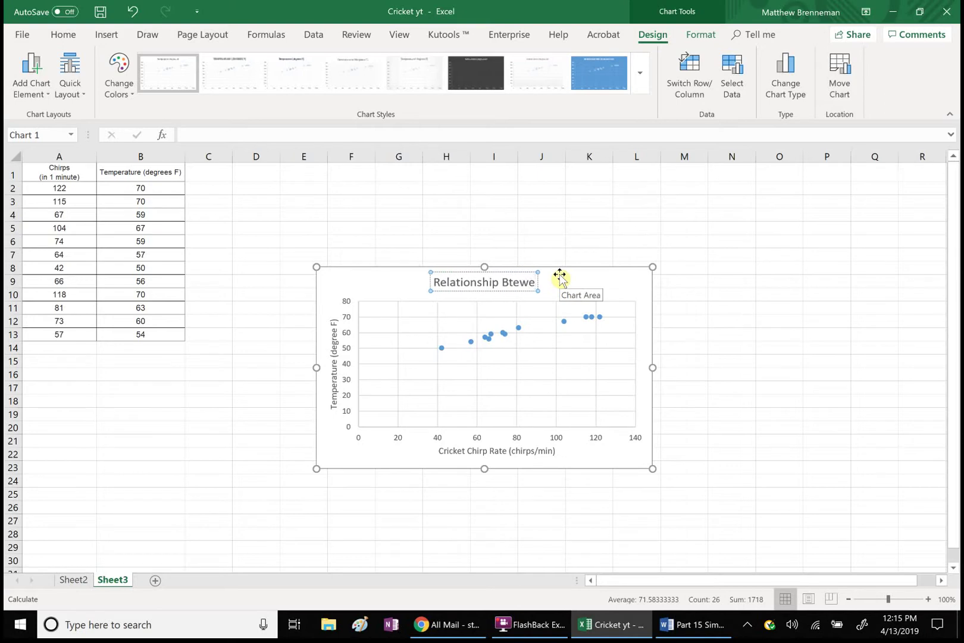
key("BackSpace")
key("BackSpace")
key("BackSpace")
key("BackSpace")
key("BackSpace")
key("BackSpace")
key("BackSpace")
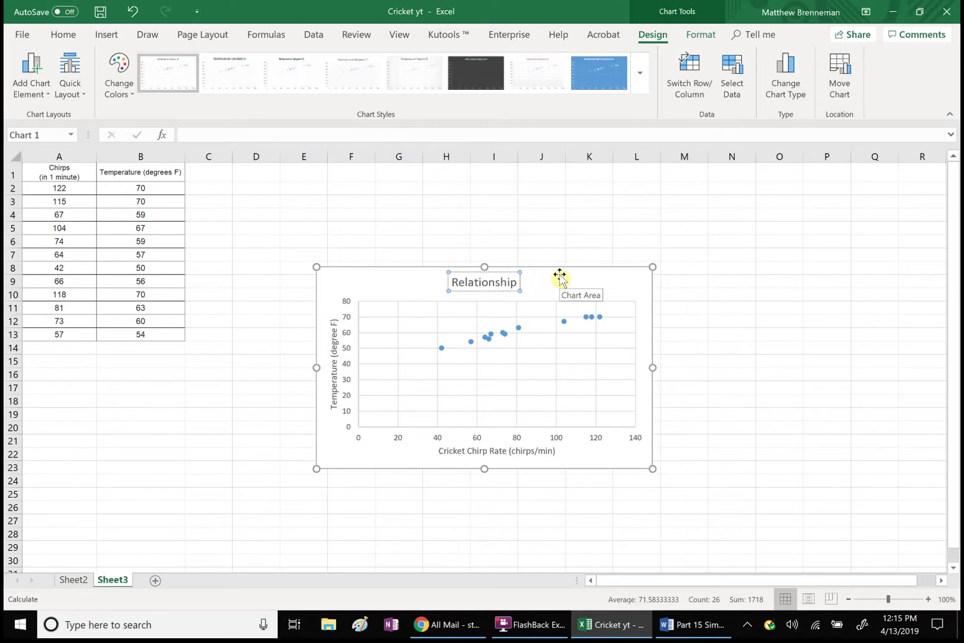
type("Bet")
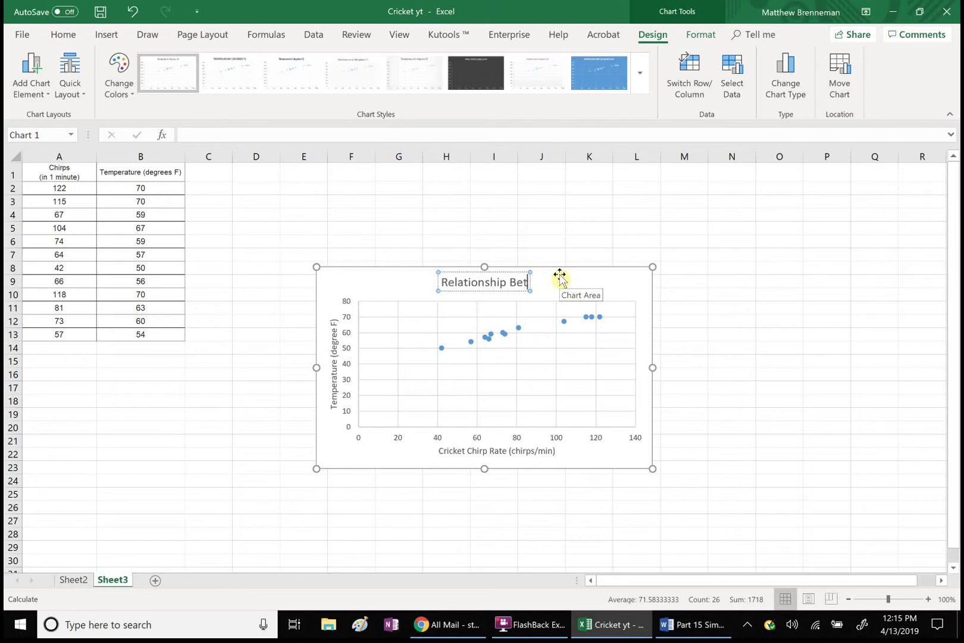
type("ween")
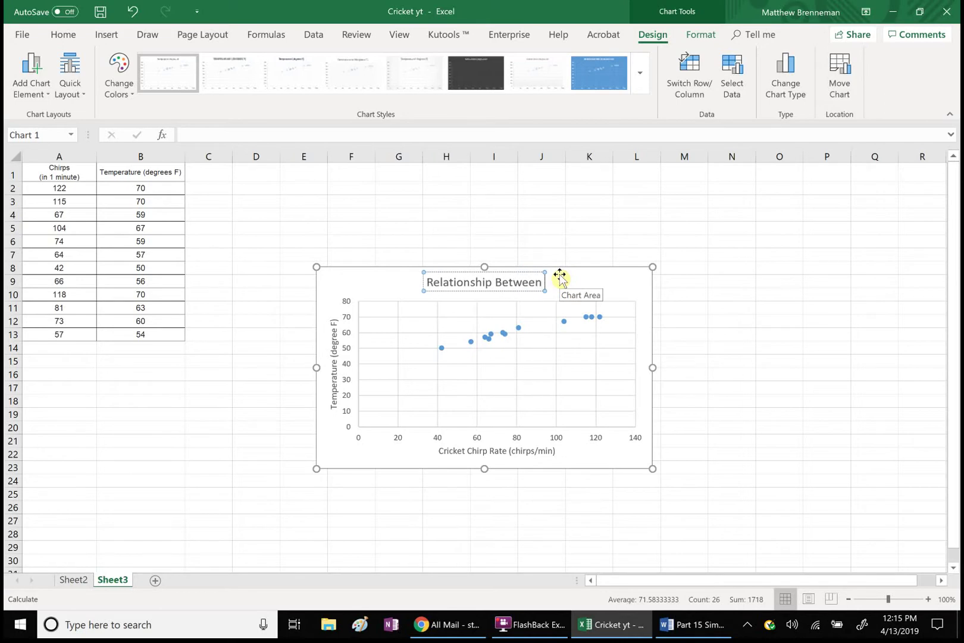
type(" Cric")
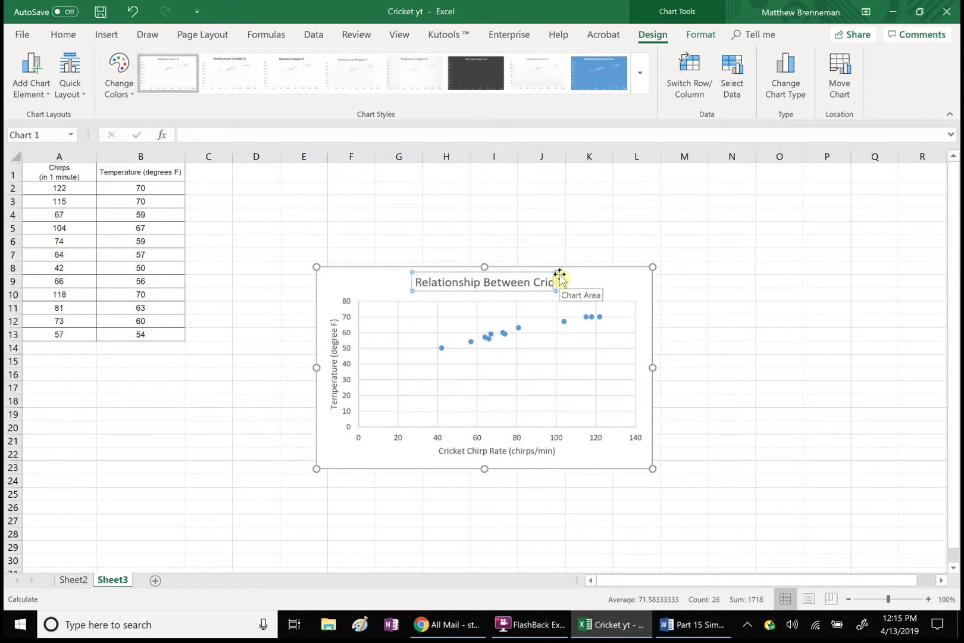
type("ket")
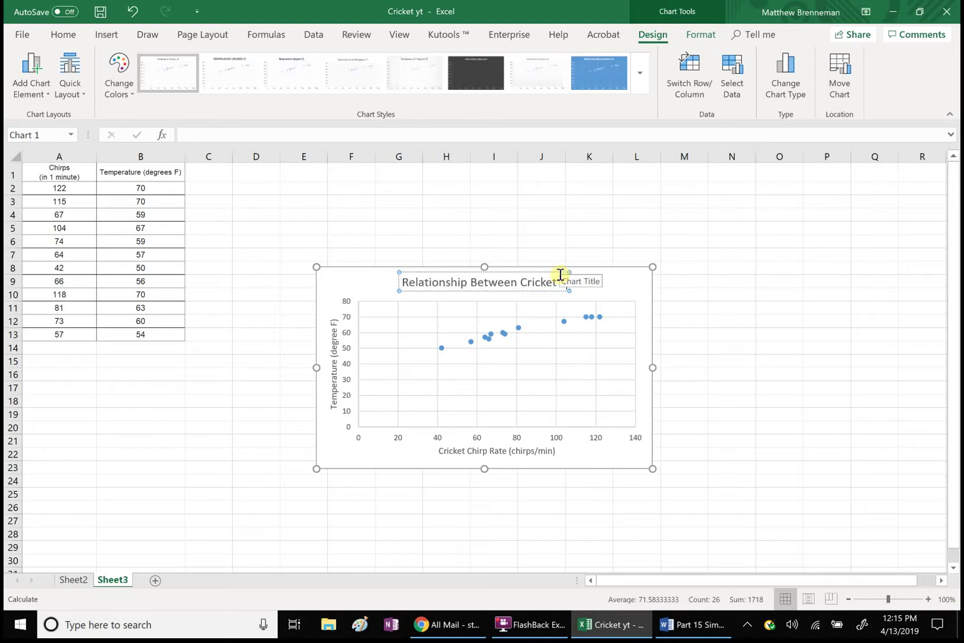
type(" Chi")
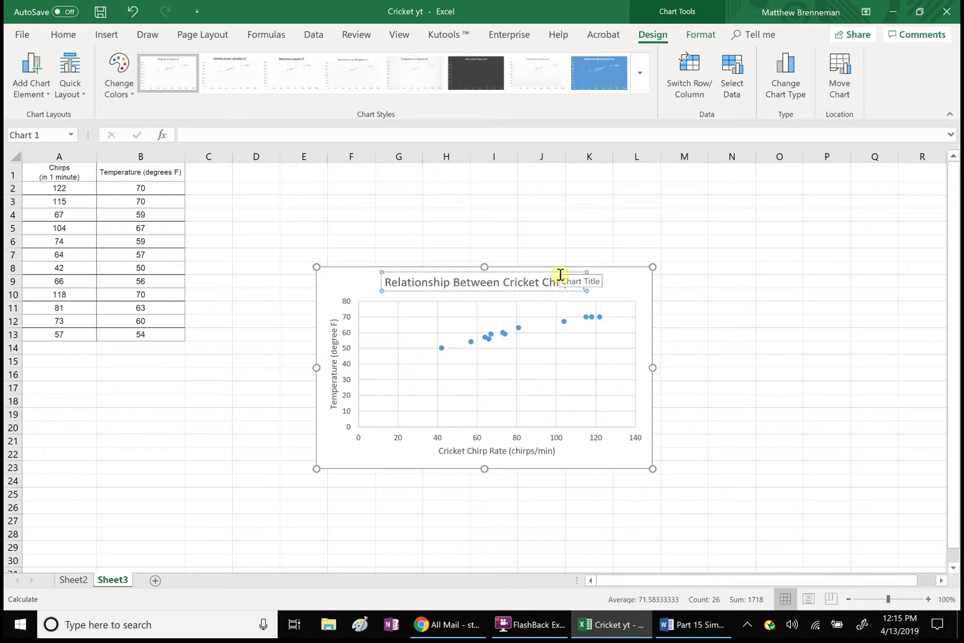
type("rpsFrequency and ")
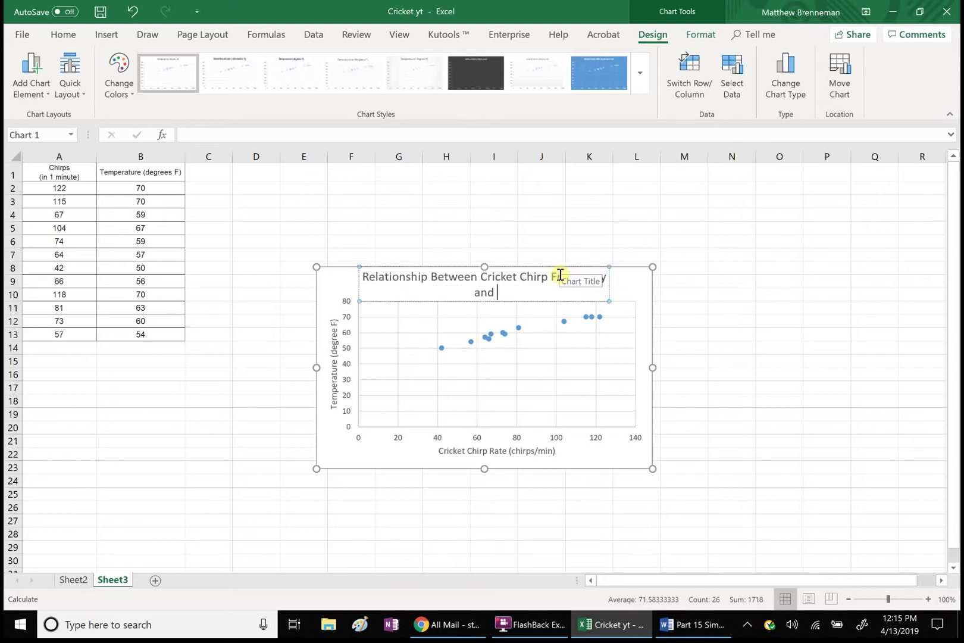
type("Temperature")
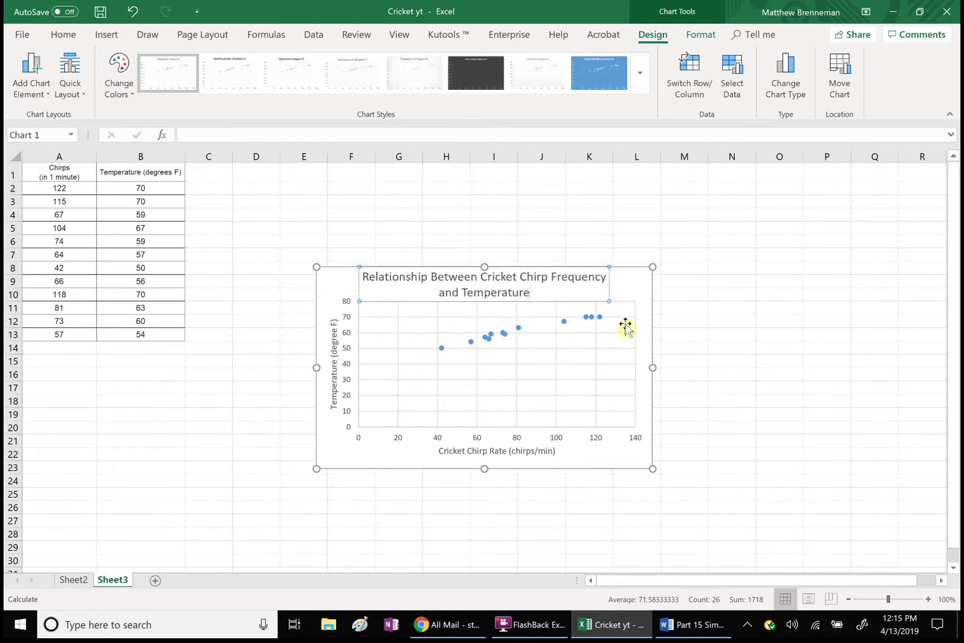
left_click_drag(653, 367, 785, 366)
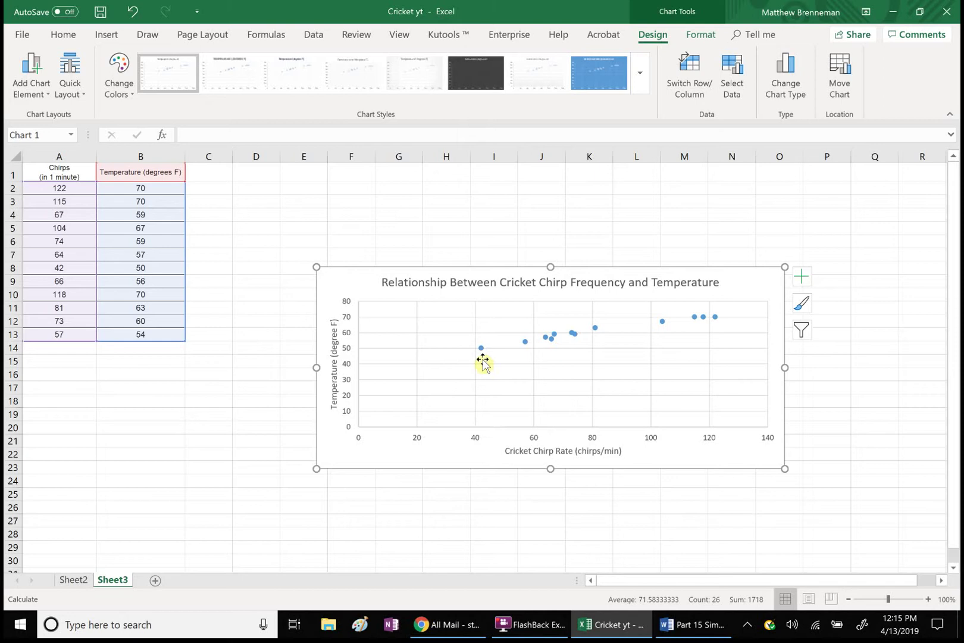
Step: Set the minimum bound of the chart's horizontal axis to 40 and close the axis formatting options
left_click(418, 440)
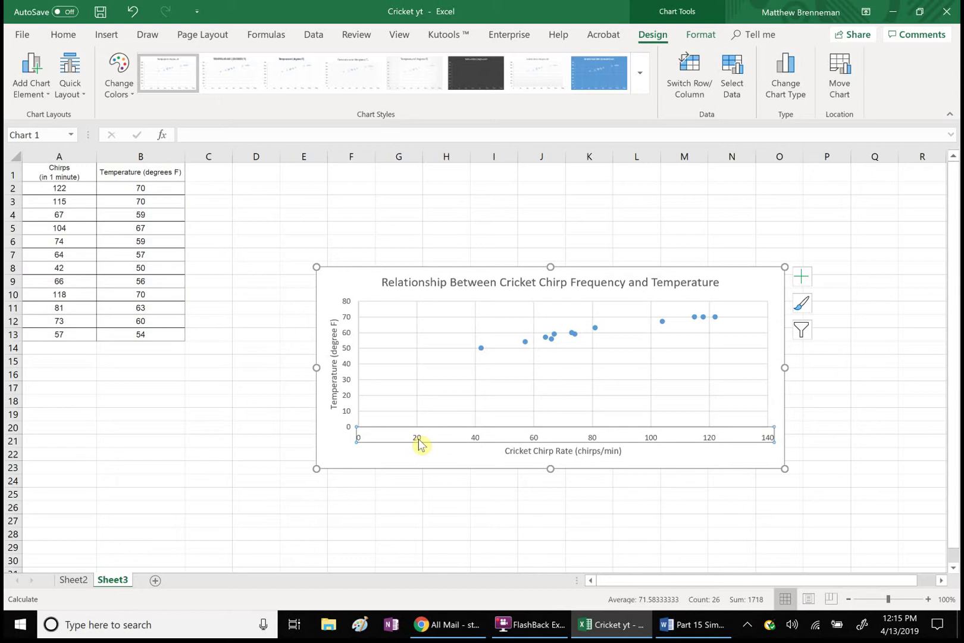
double_click(418, 441)
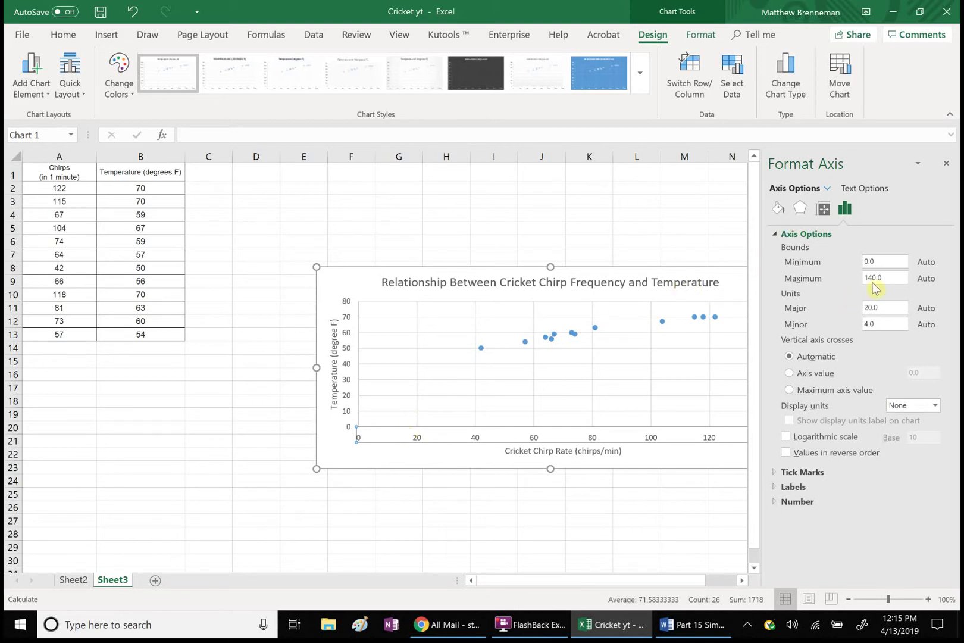
left_click(877, 261)
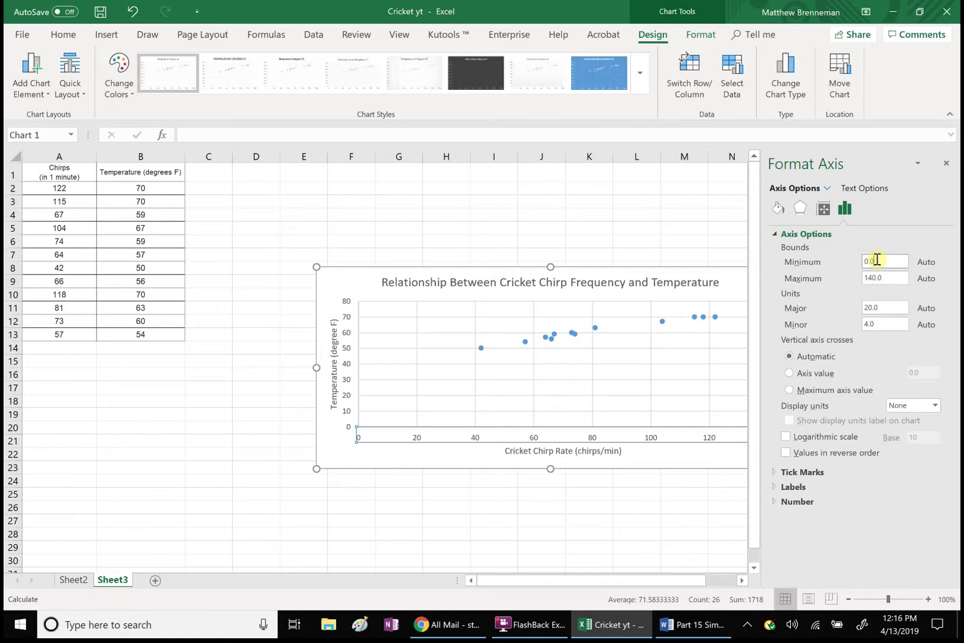
key("BackSpace")
key("BackSpace")
type("40")
left_click(885, 277)
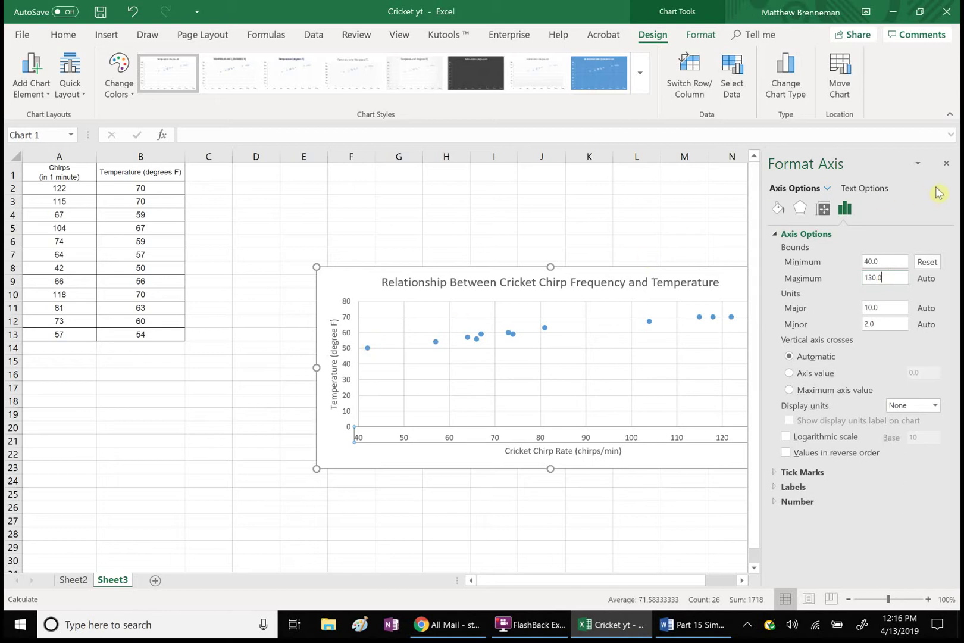
left_click(946, 166)
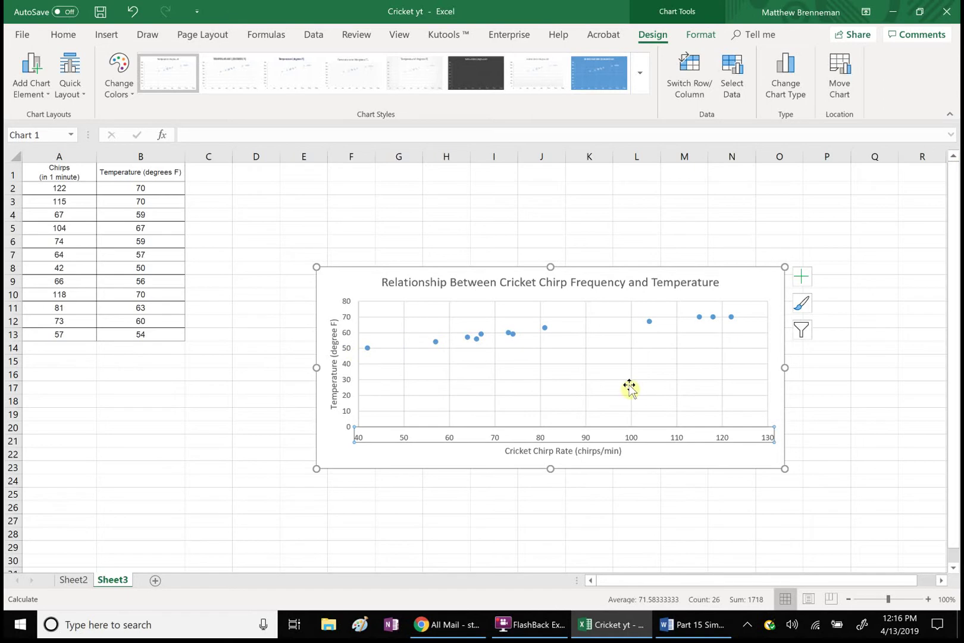
Step: Set the minimum bound of the chart's vertical axis to 45 and close the formatting options
left_click(349, 384)
double_click(348, 384)
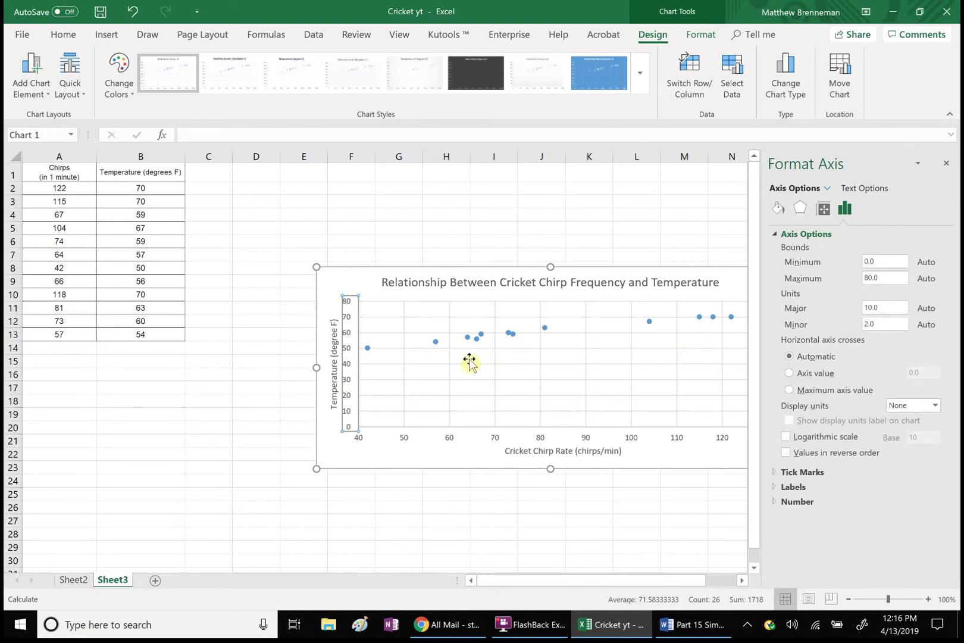
left_click(877, 261)
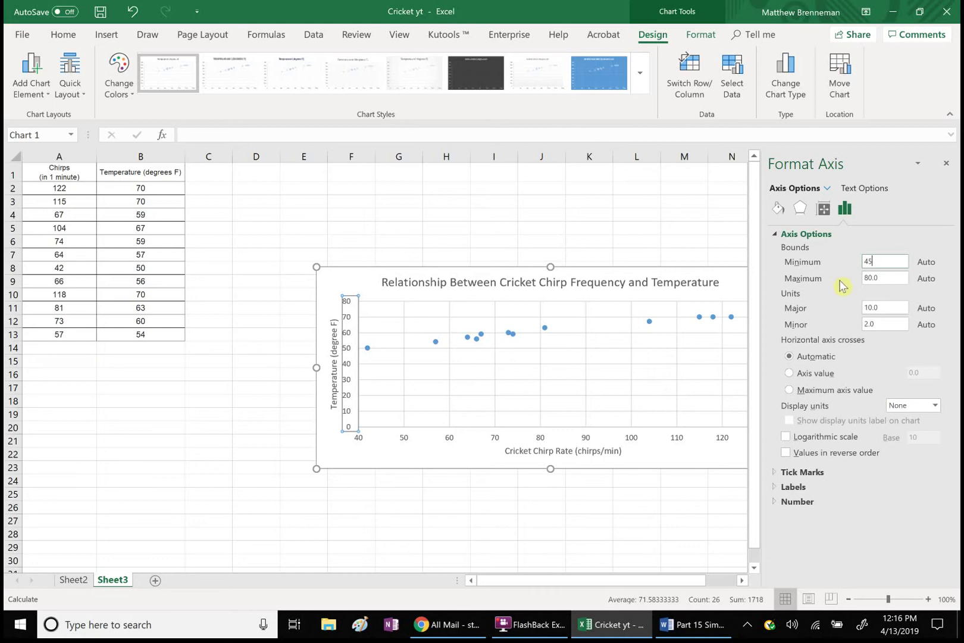
left_click_drag(887, 276, 863, 276)
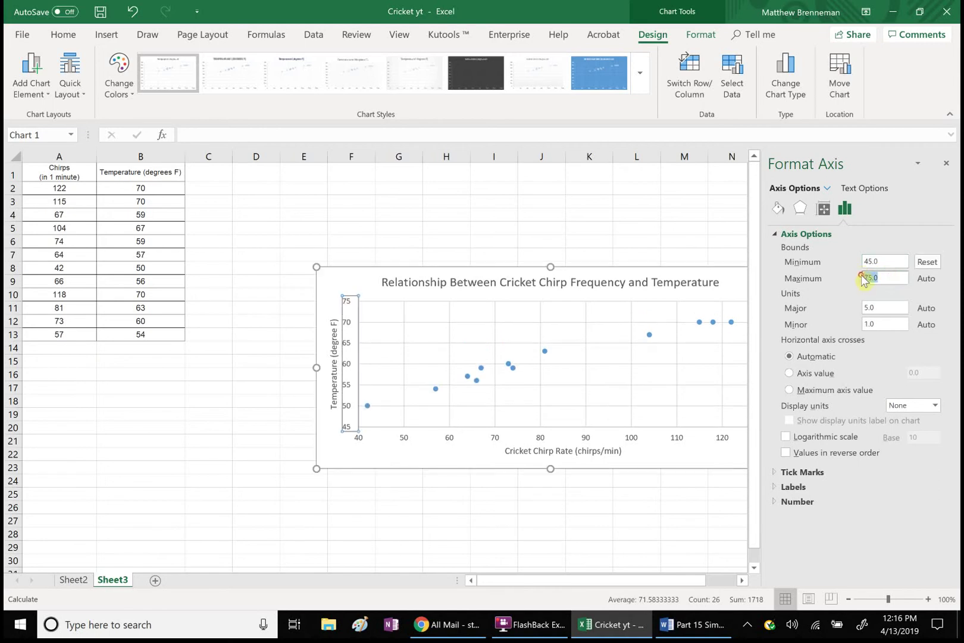
left_click(665, 460)
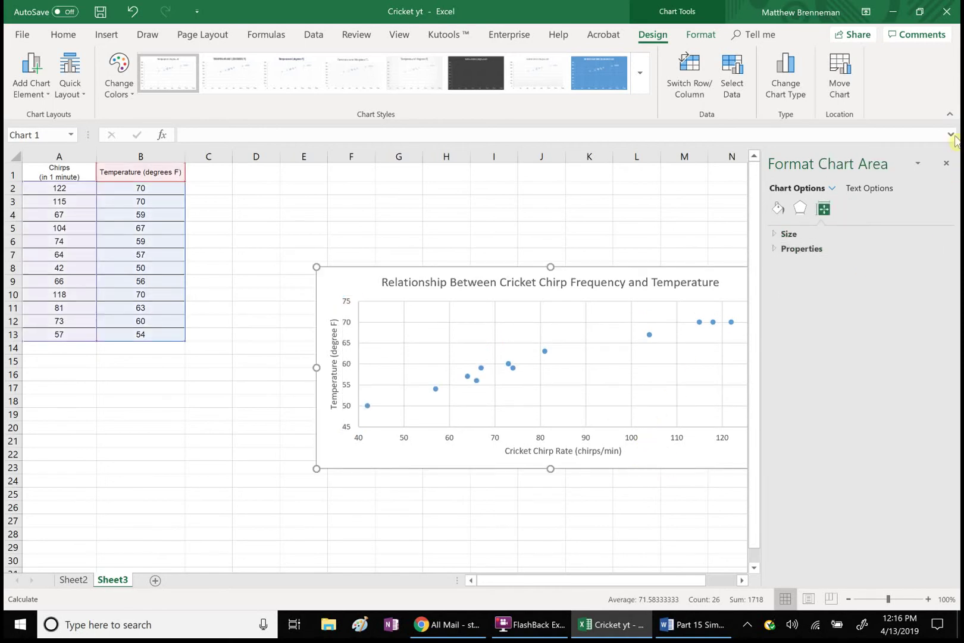
left_click(947, 163)
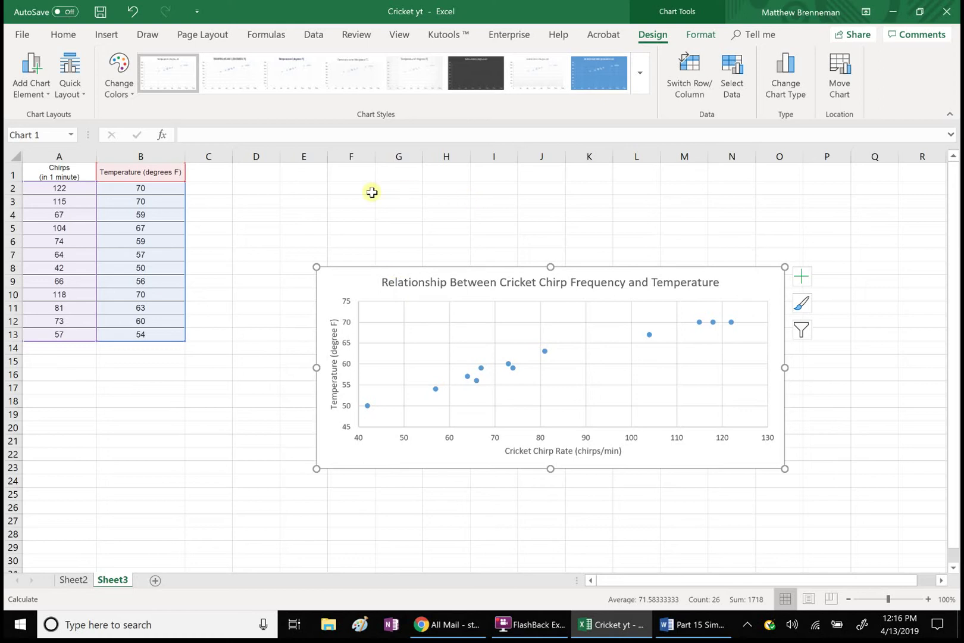
Step: Add a linear trendline to the scatter chart and open its detailed trendline options
left_click(37, 96)
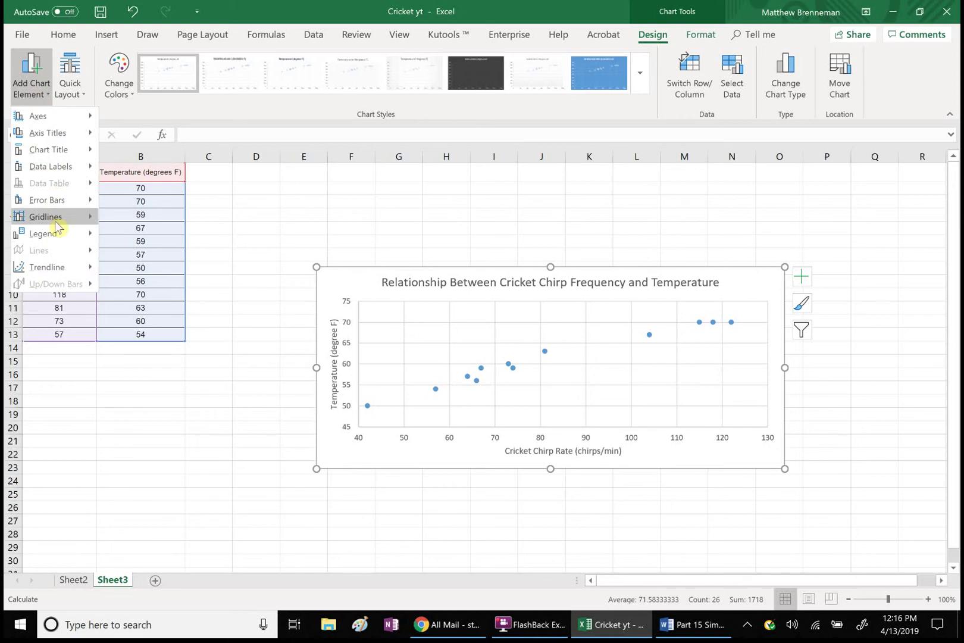
mouse_move(65, 274)
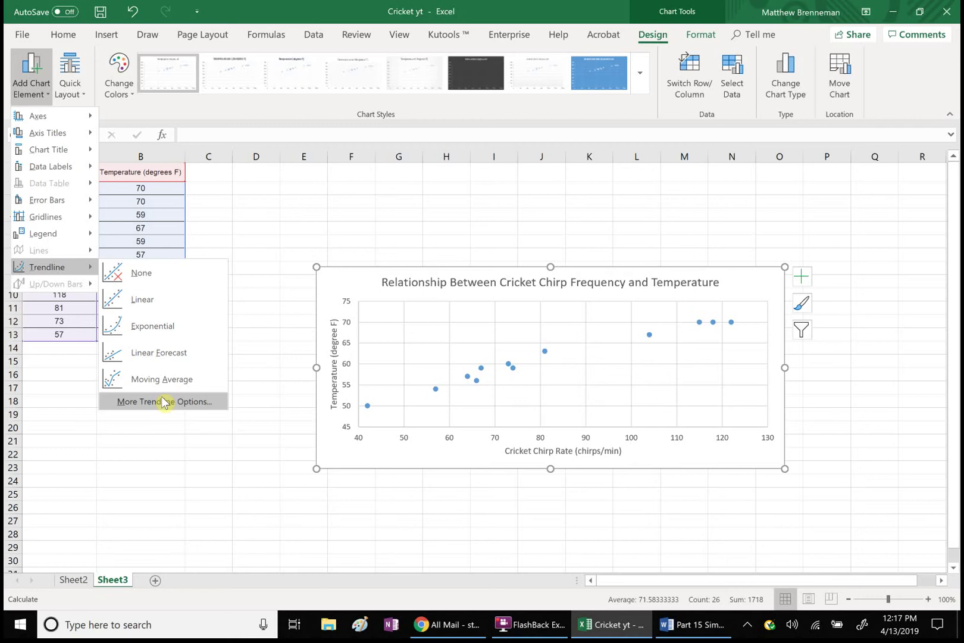
left_click(122, 357)
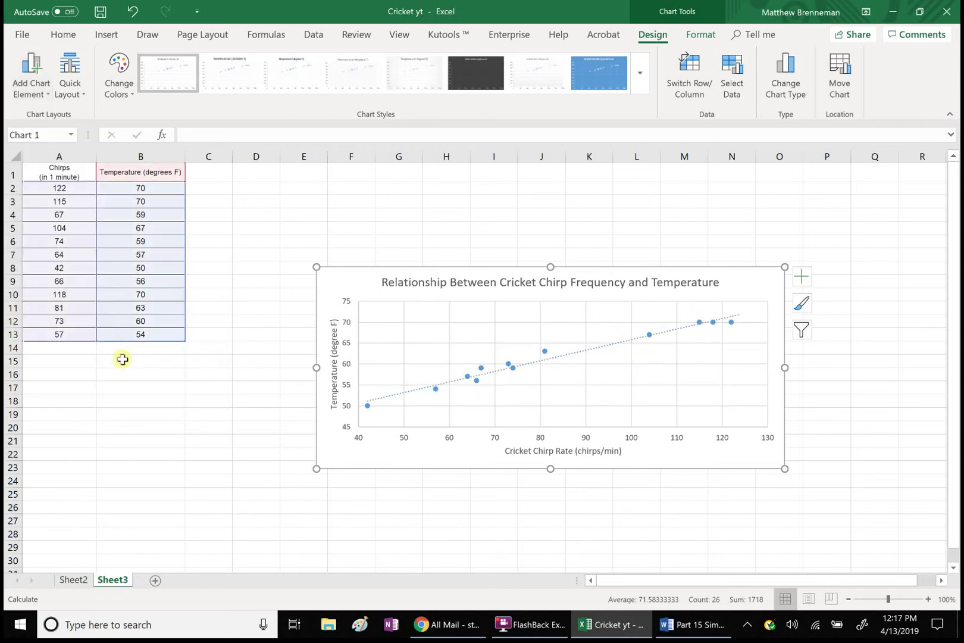
left_click(33, 90)
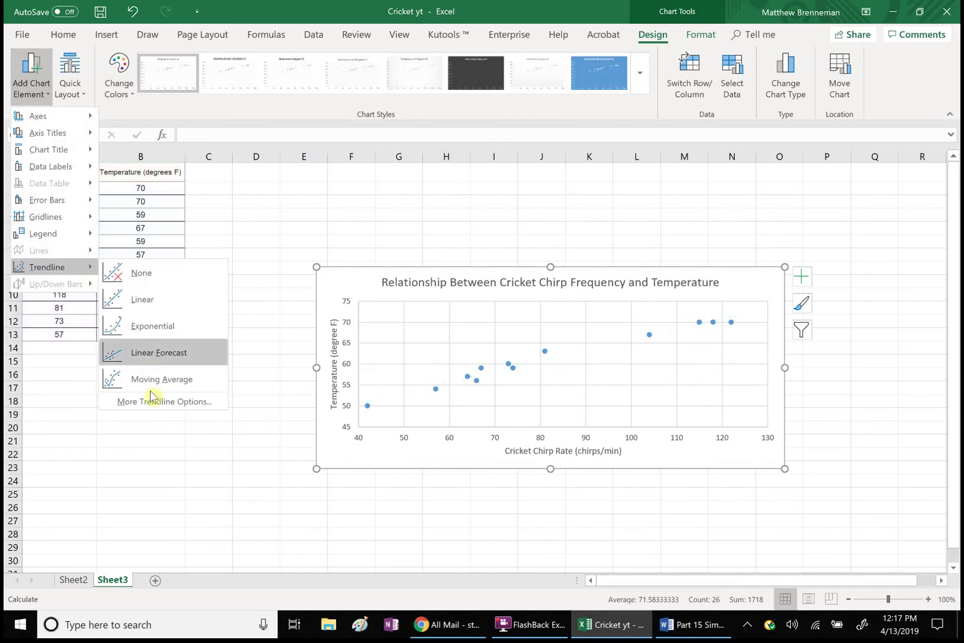
left_click(153, 402)
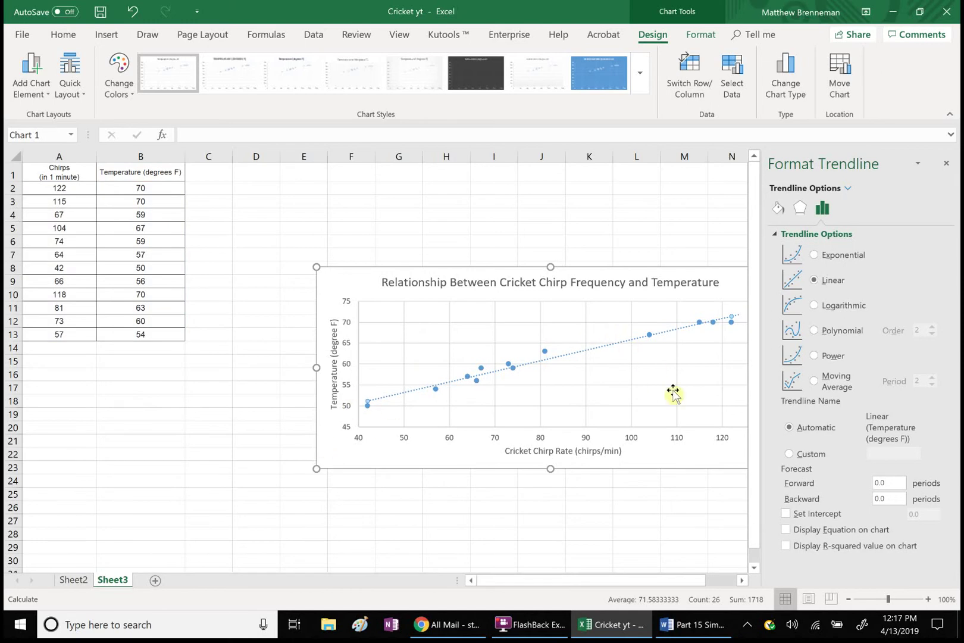
Step: Display the trendline's equation and R-squared value on the chart, and close the trendline options
left_click(786, 530)
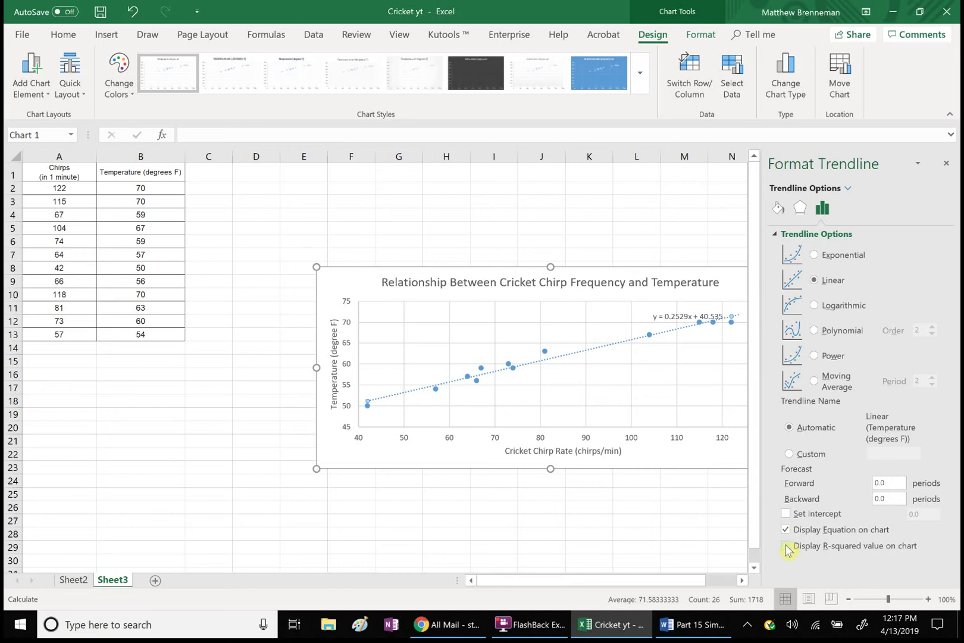
left_click(786, 547)
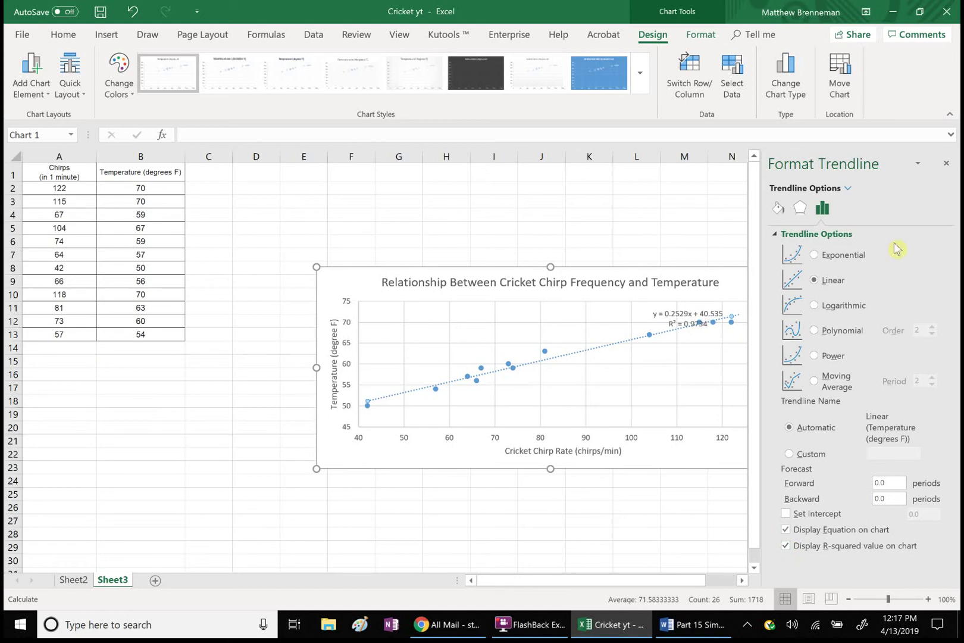
left_click(948, 163)
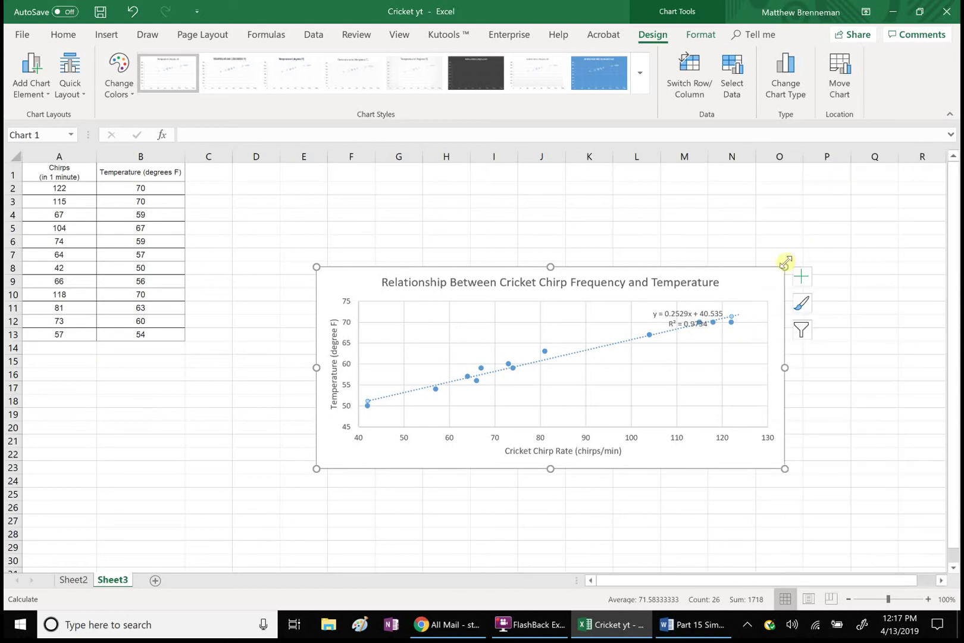
Step: Move the trendline equation label into the empty area above the points near 70 chirps/min and set its font size to 12
left_click(707, 312)
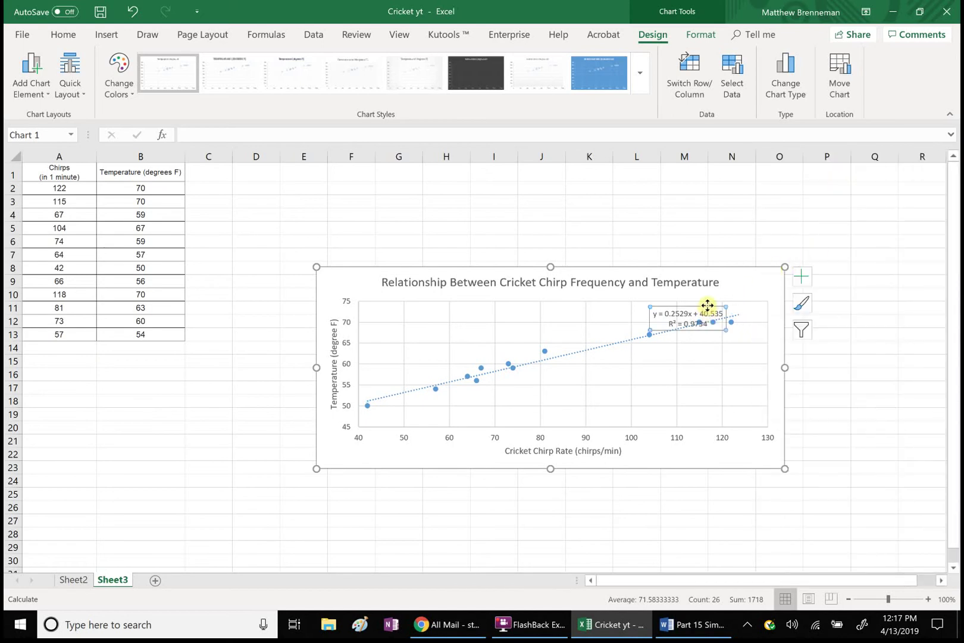
left_click_drag(707, 307, 516, 323)
left_click(75, 37)
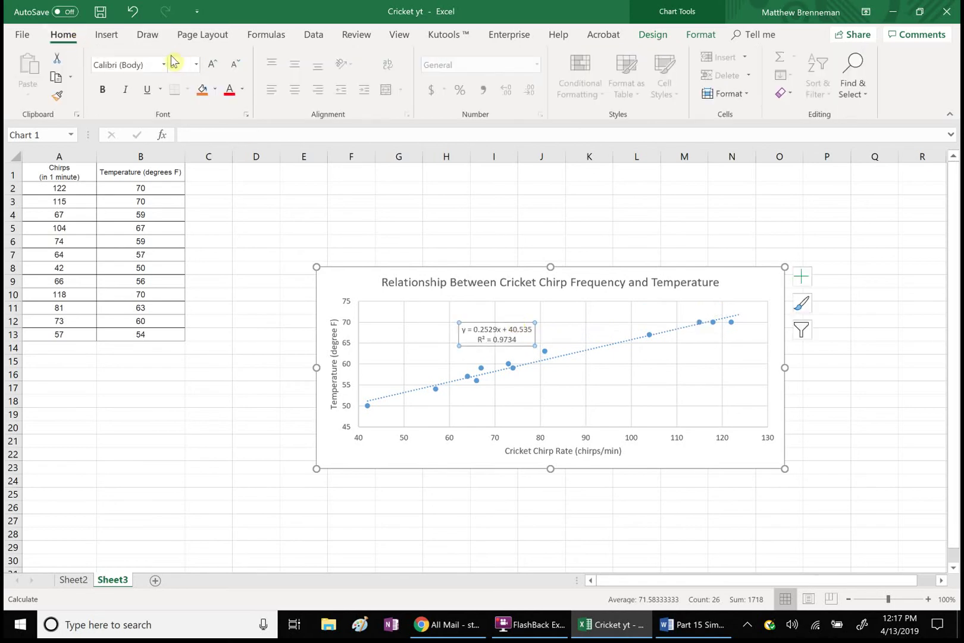
left_click(197, 64)
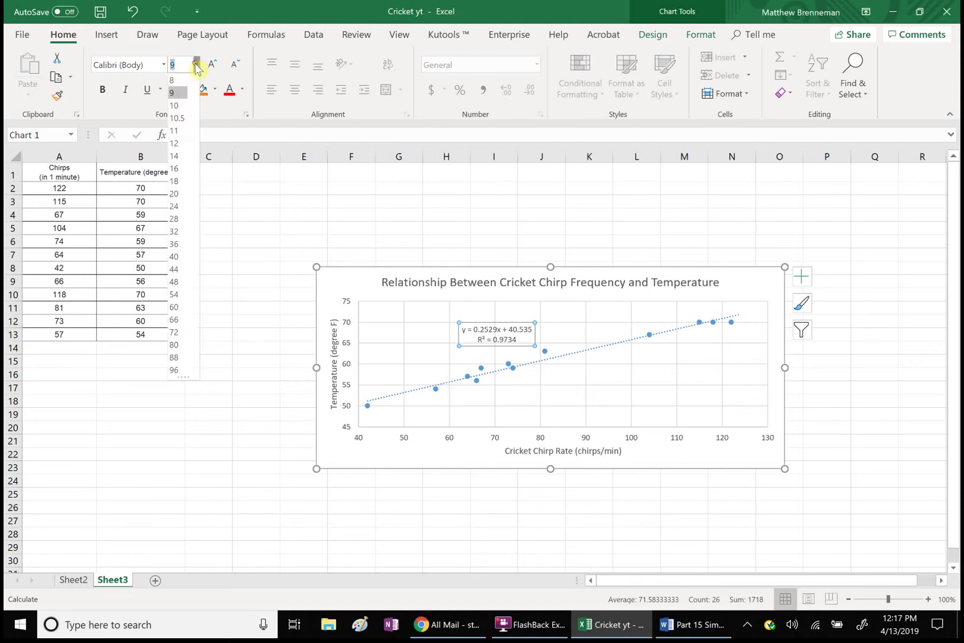
left_click(178, 143)
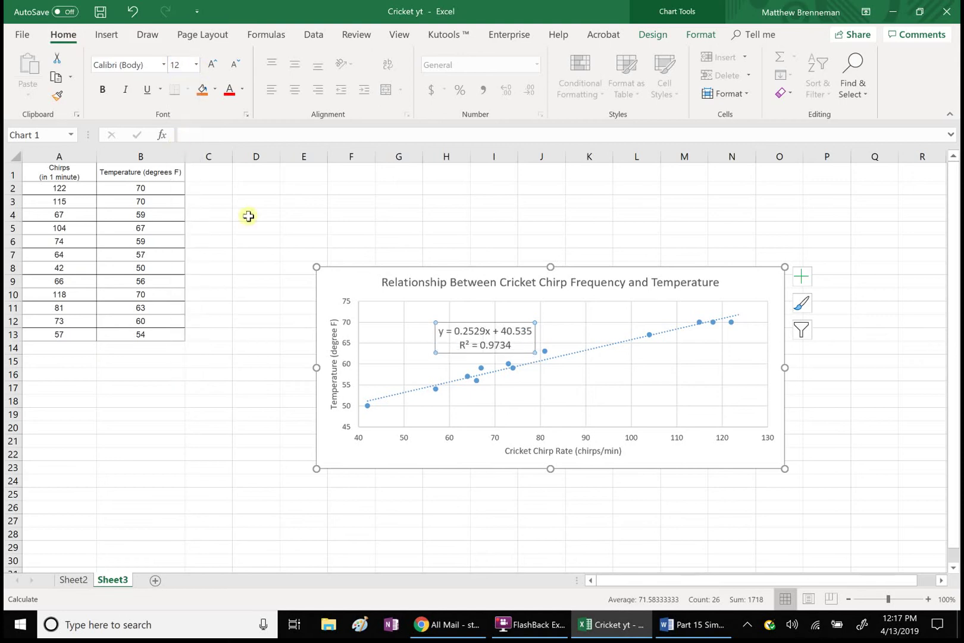
Step: Set the font size of the horizontal axis title "Cricket Chirp Rate (chirps/min)" to 14
left_click(542, 454)
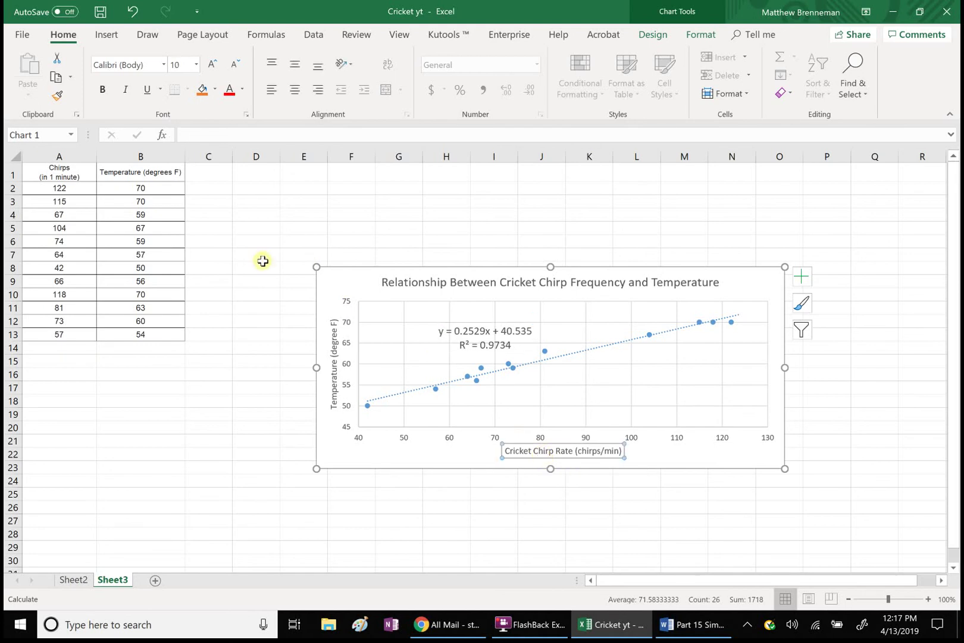
left_click(198, 66)
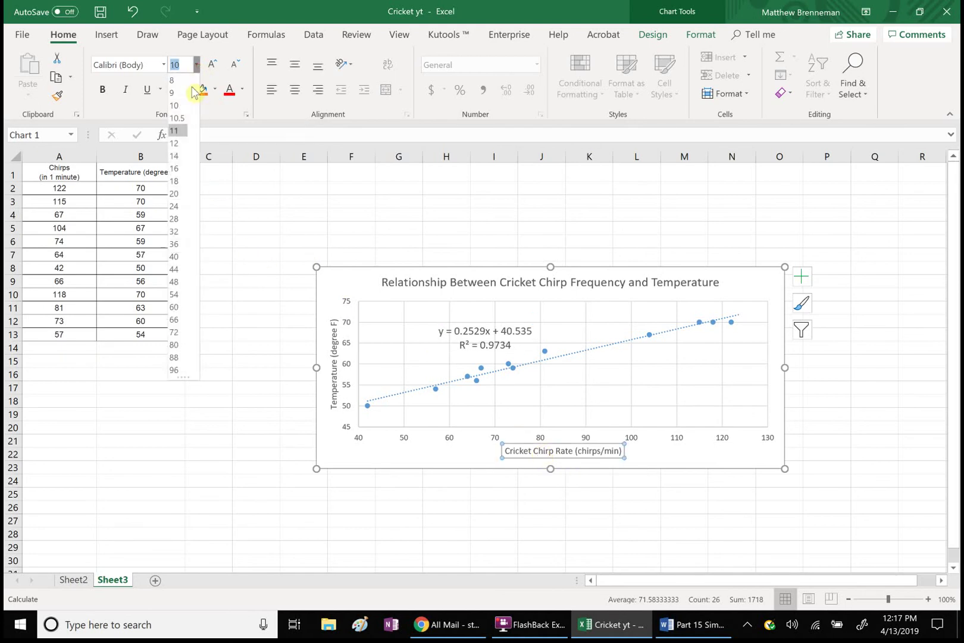
left_click(176, 156)
Step: Select the whole chart area and set the font size of all chart text to 14
left_click(334, 353)
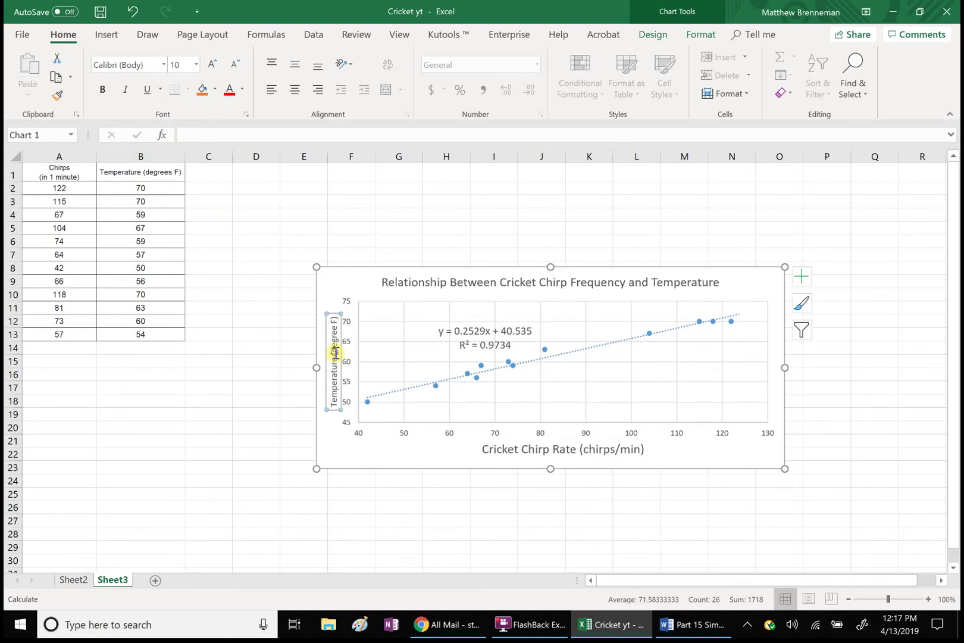
left_click(325, 325)
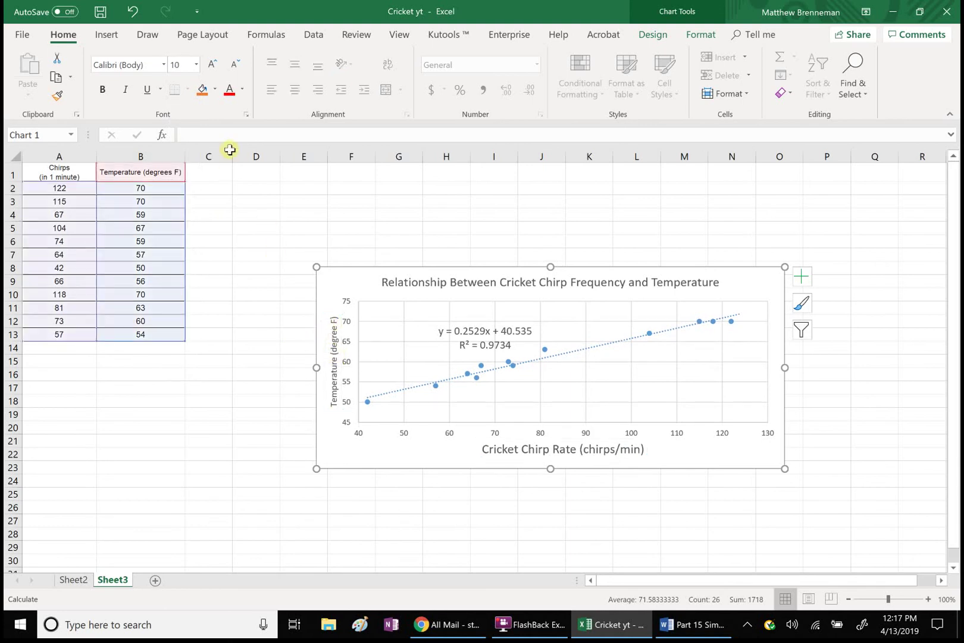
left_click(197, 66)
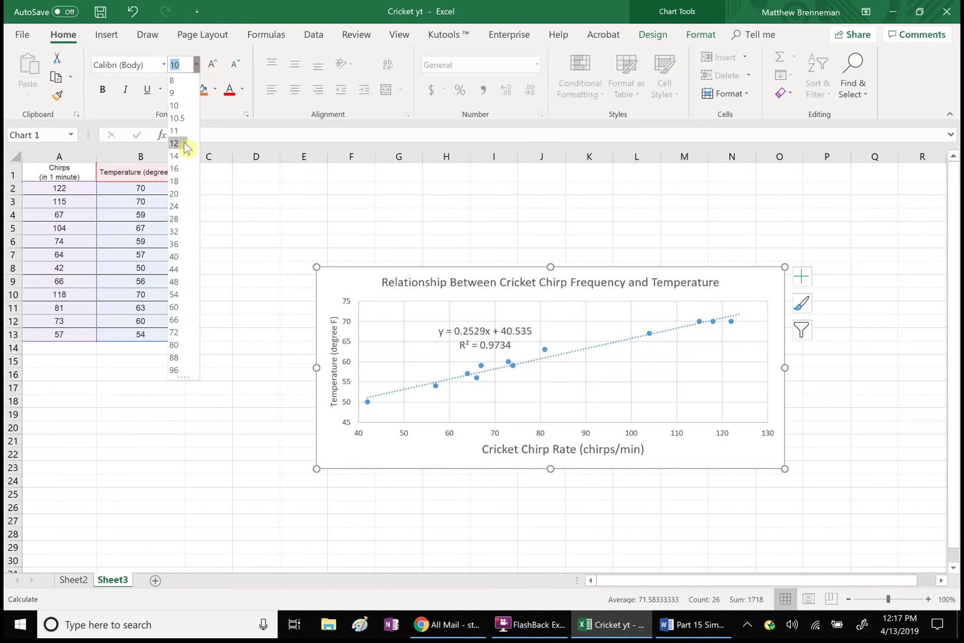
left_click(176, 156)
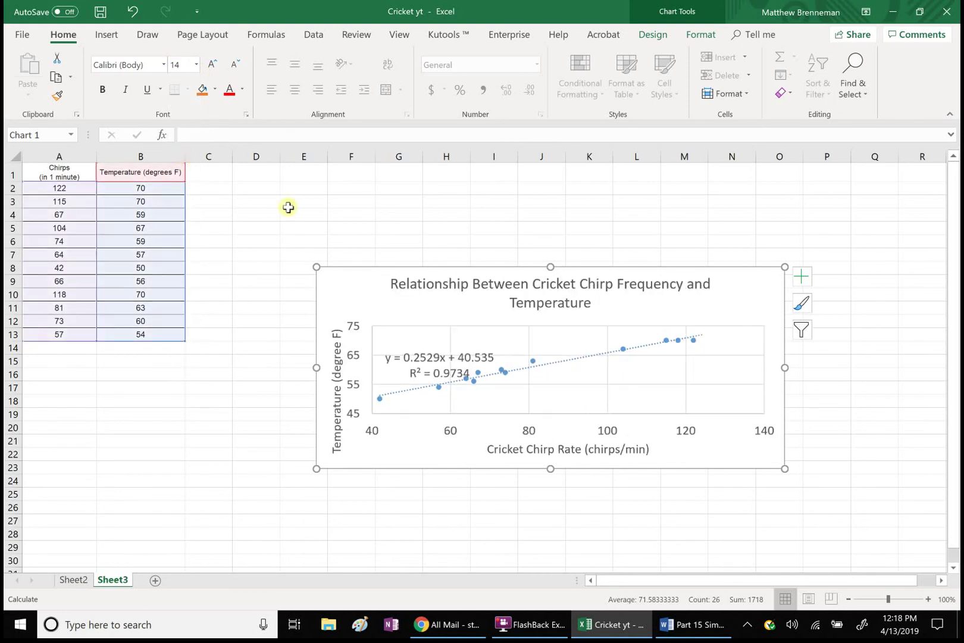
Step: Shift the vertical axis title away from the axis numbers and widen the chart leftward into column D
left_click(333, 358)
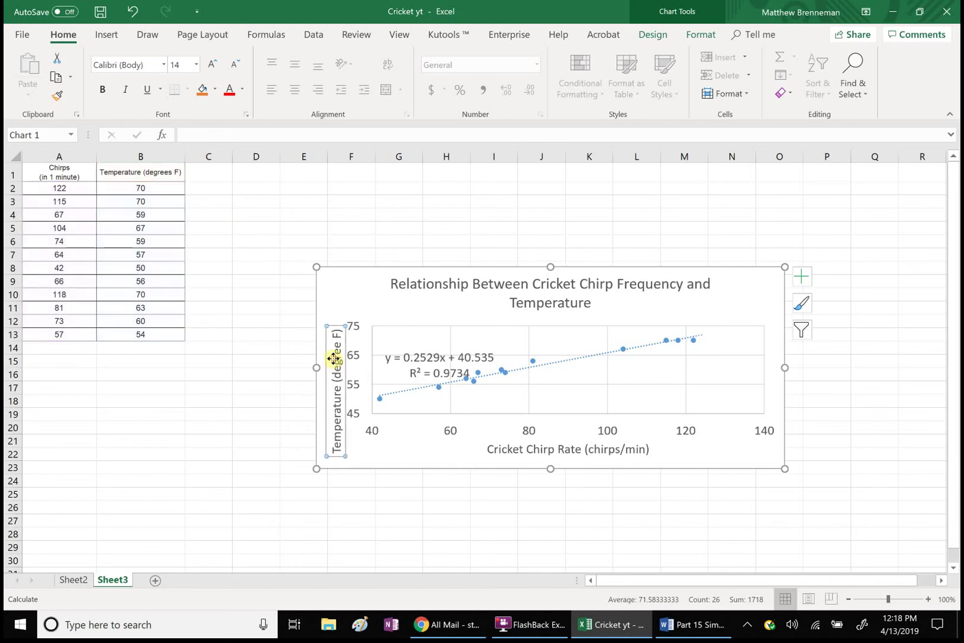
left_click_drag(333, 358, 324, 339)
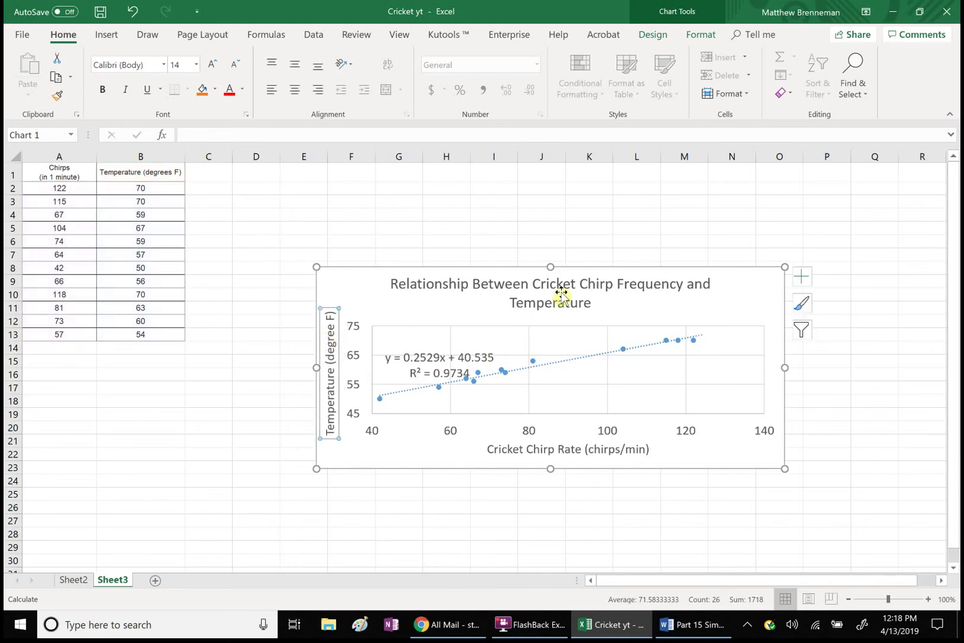
left_click_drag(313, 370, 251, 376)
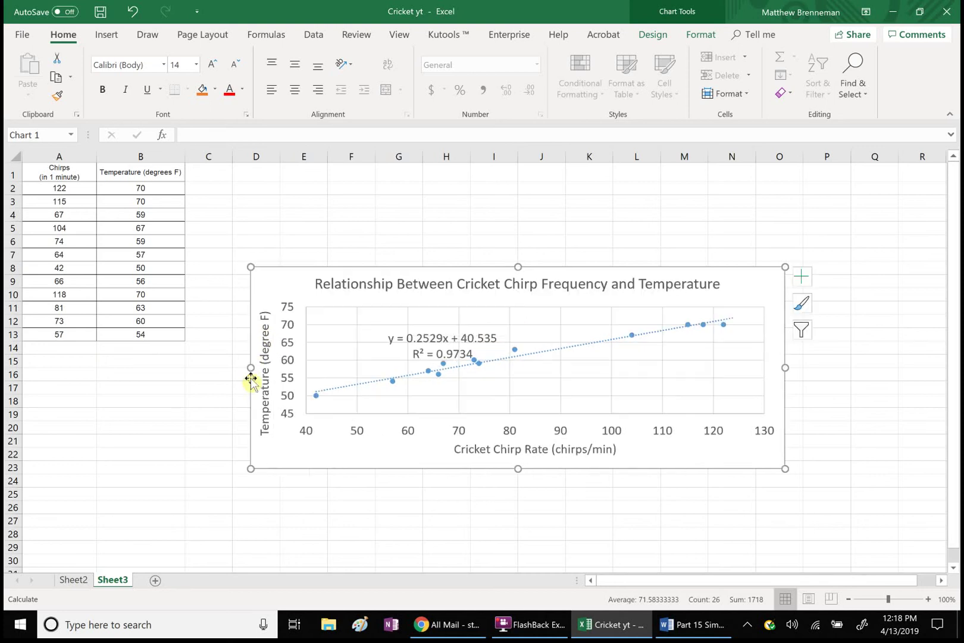
Step: Move the trendline equation label to the plot area's upper left, clear of the data points, and deselect the chart
left_click(423, 339)
left_click_drag(414, 328, 360, 322)
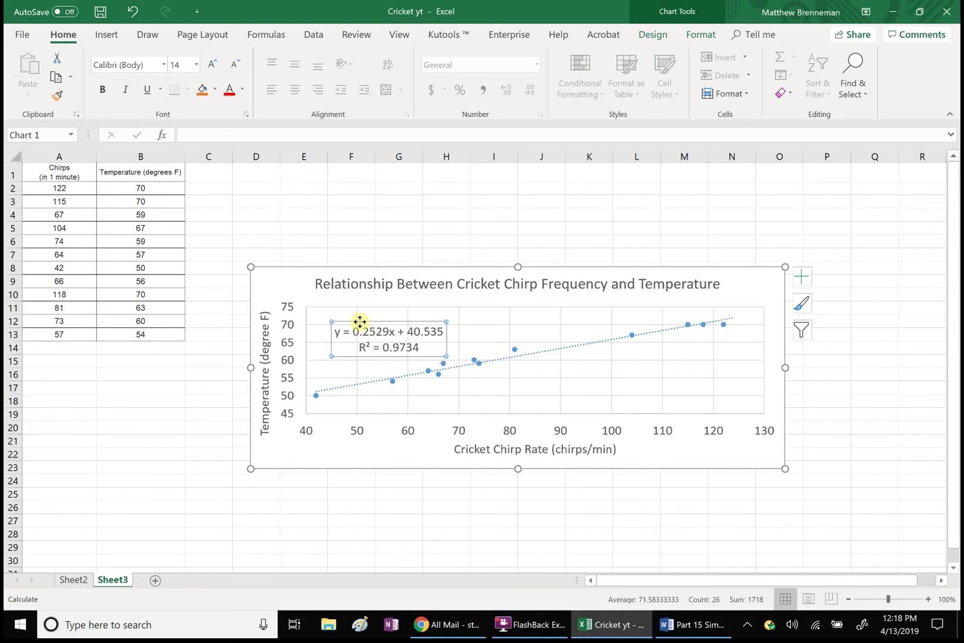
left_click(395, 517)
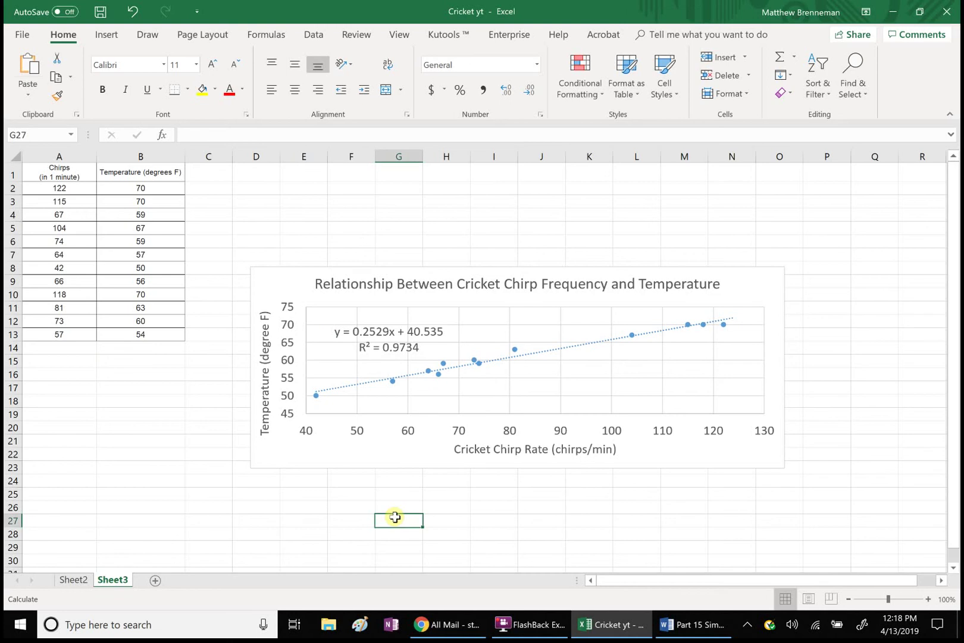
left_click(516, 625)
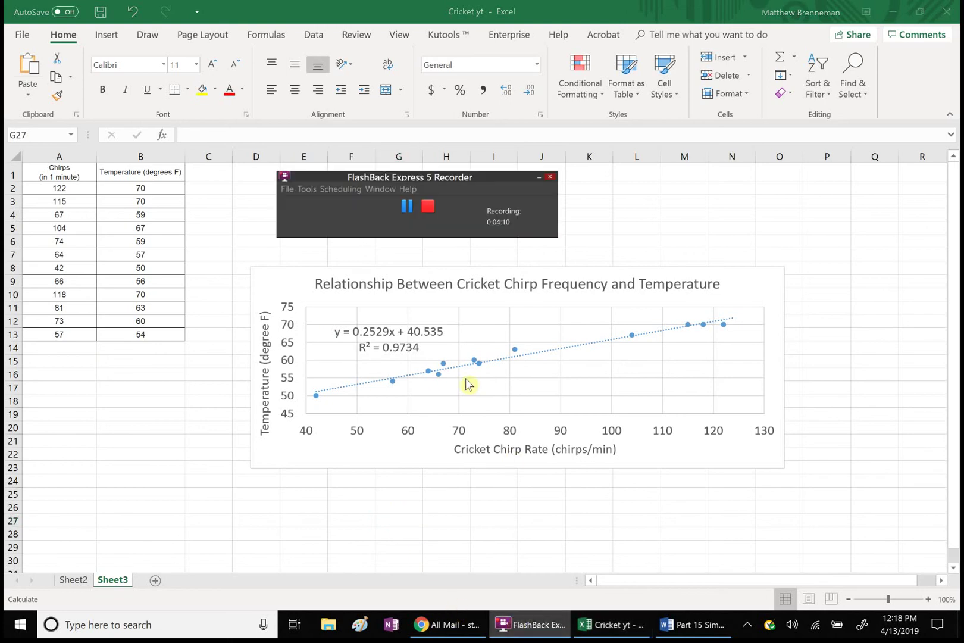